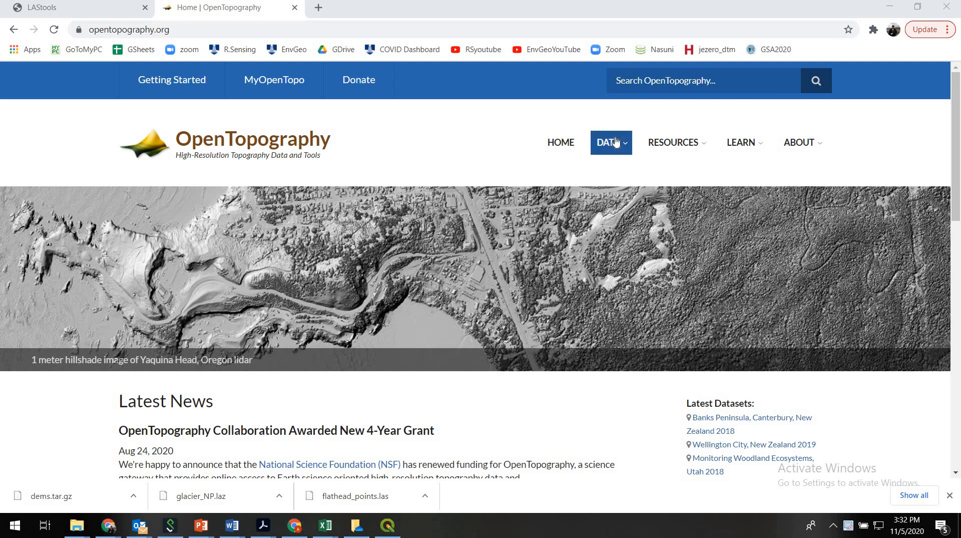
# - Open the Find Data Map for topography datasets and bring the map into view
pyautogui.click(613, 142)
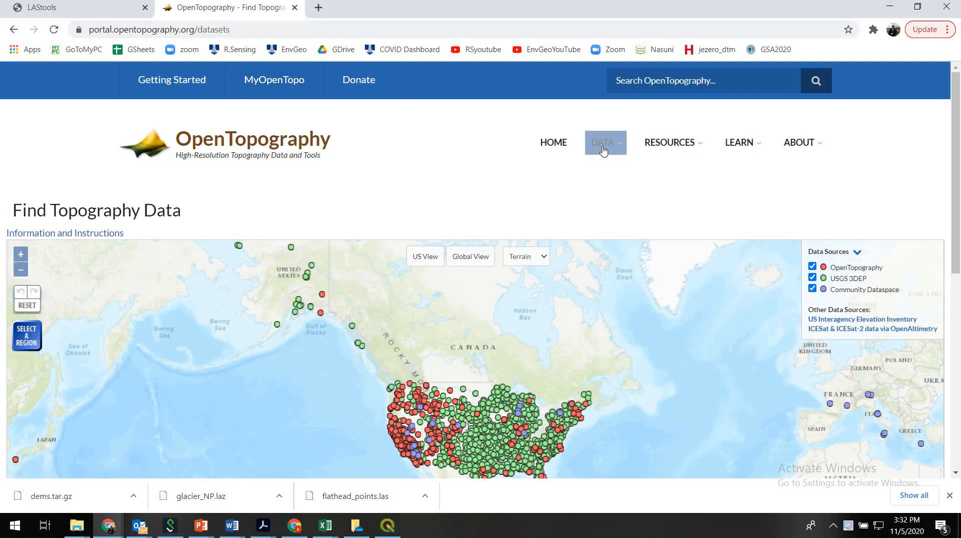
pyautogui.moveTo(598, 145)
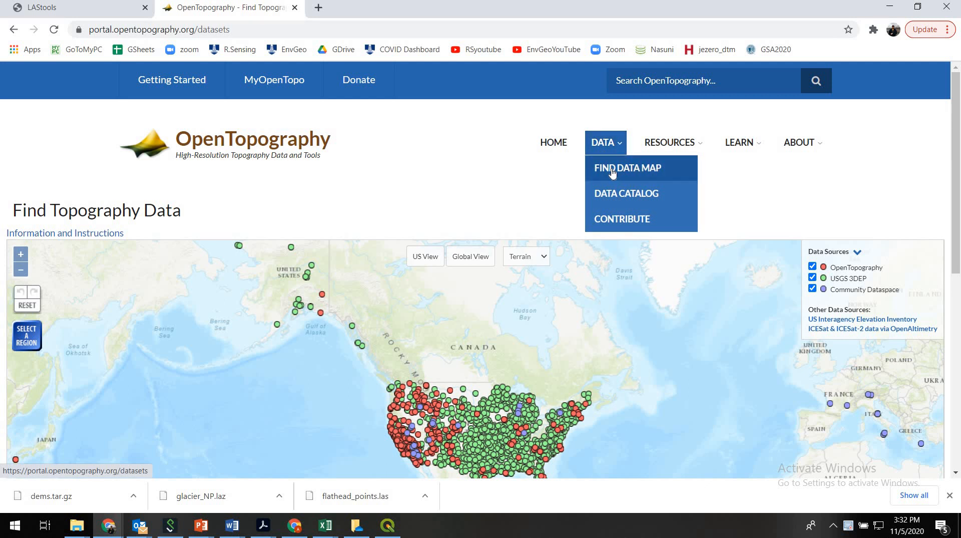
pyautogui.click(613, 171)
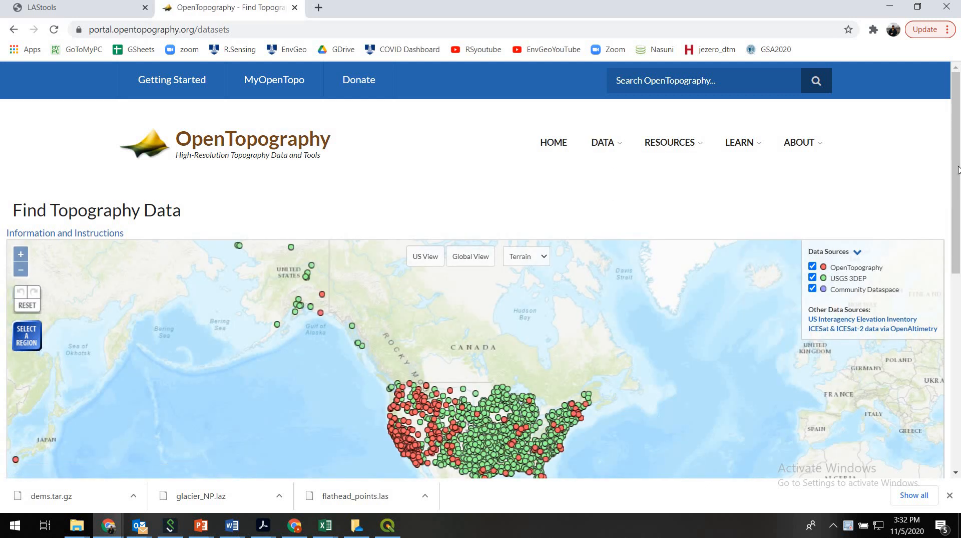
pyautogui.moveTo(958, 170); pyautogui.dragTo(958, 221)
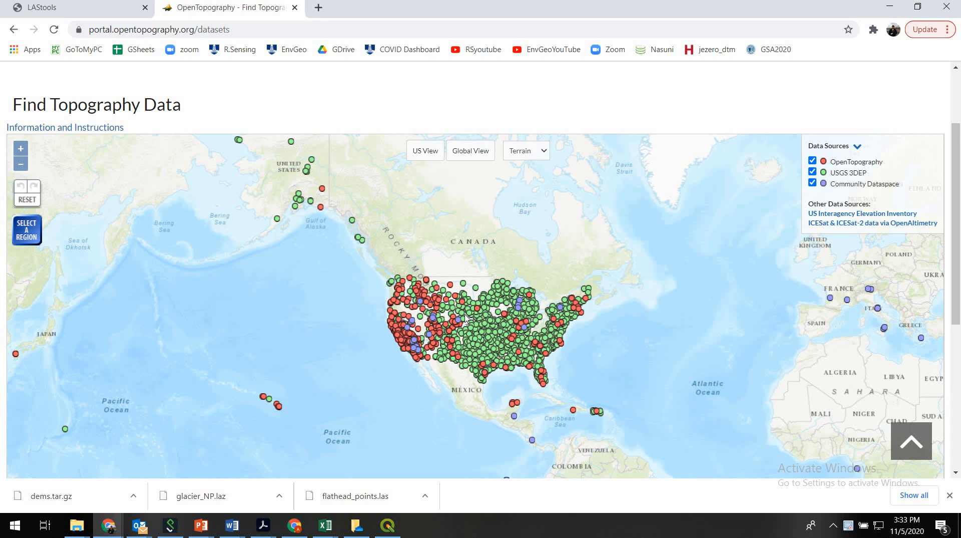
# - Locate the OpenTopography footprint south of Glacier National Park and open the Flathead Lake Biological Station, MT (September 2005) dataset page
pyautogui.click(21, 149)
pyautogui.click(22, 150)
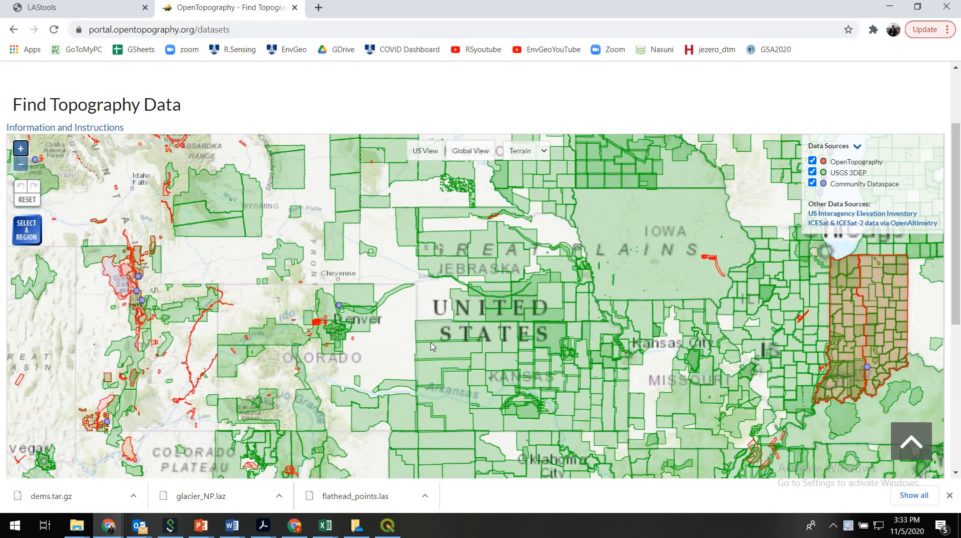
pyautogui.moveTo(433, 347); pyautogui.dragTo(611, 442)
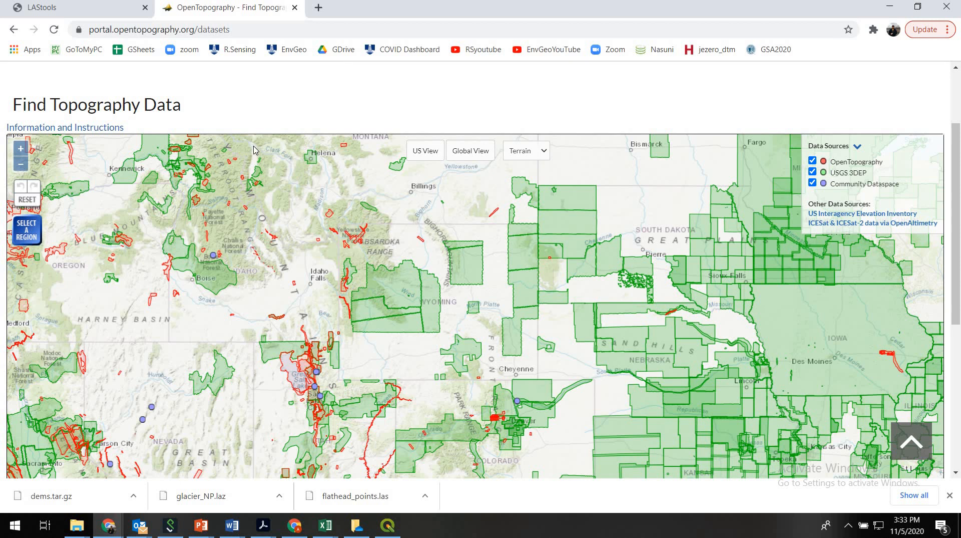
pyautogui.moveTo(299, 211); pyautogui.dragTo(426, 303)
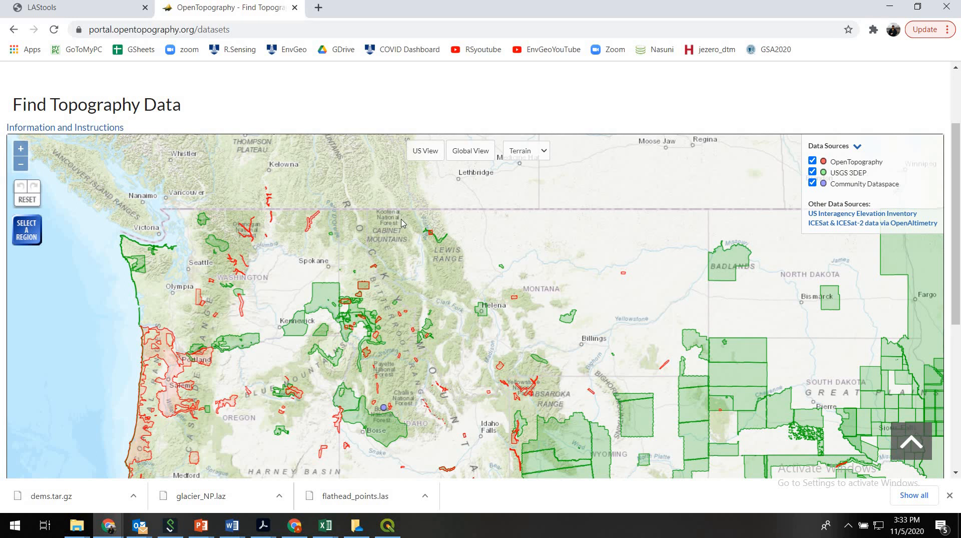
pyautogui.click(20, 148)
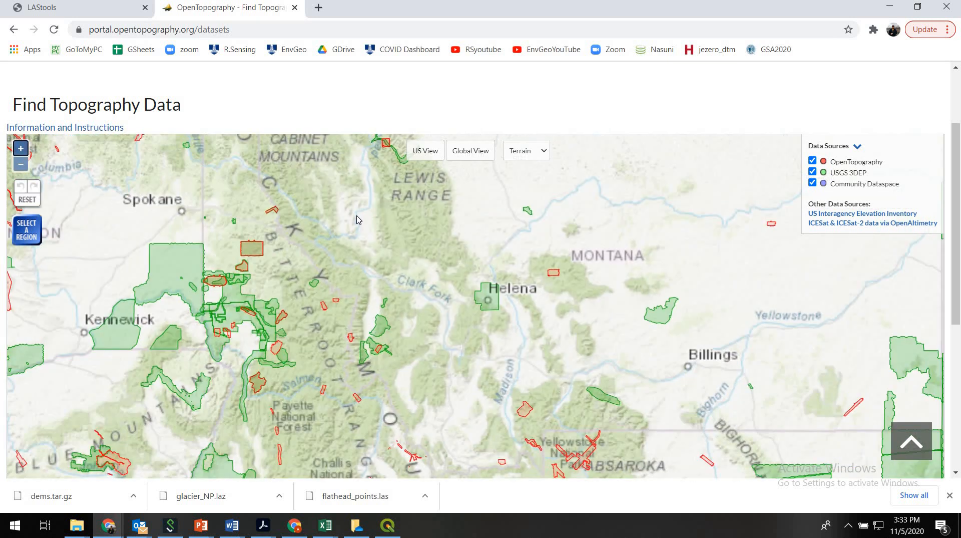
pyautogui.moveTo(415, 193); pyautogui.dragTo(411, 296)
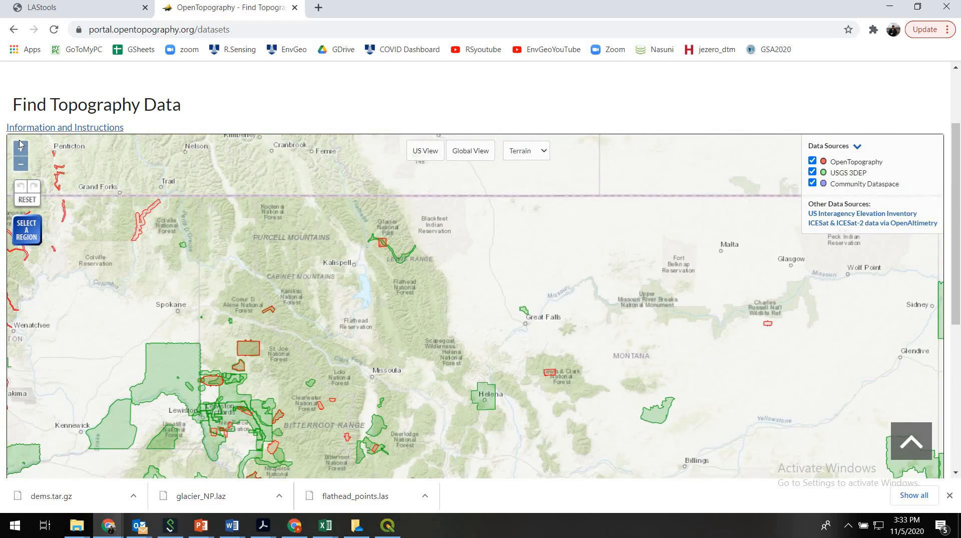
pyautogui.click(20, 148)
pyautogui.click(20, 148)
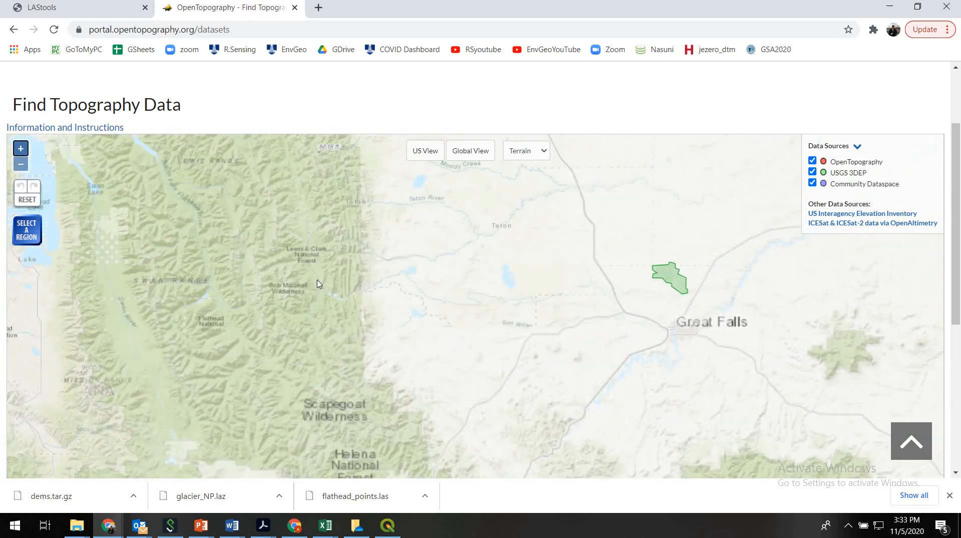
pyautogui.moveTo(317, 284); pyautogui.dragTo(468, 399)
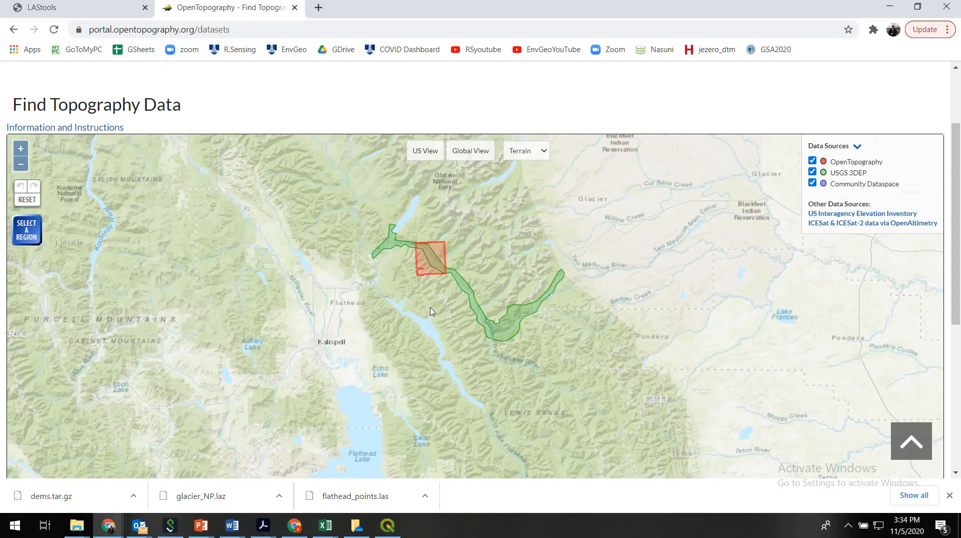
pyautogui.moveTo(444, 351); pyautogui.dragTo(466, 407)
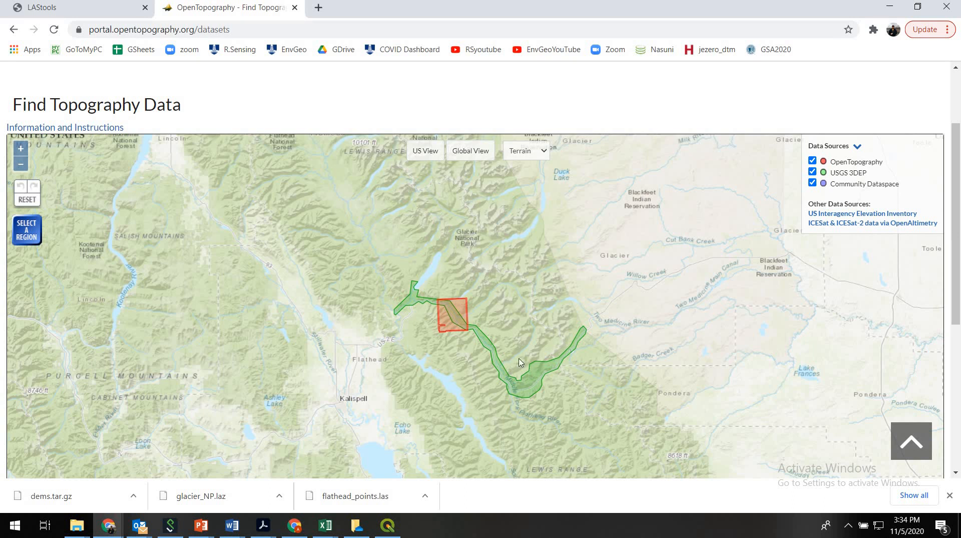
pyautogui.click(445, 320)
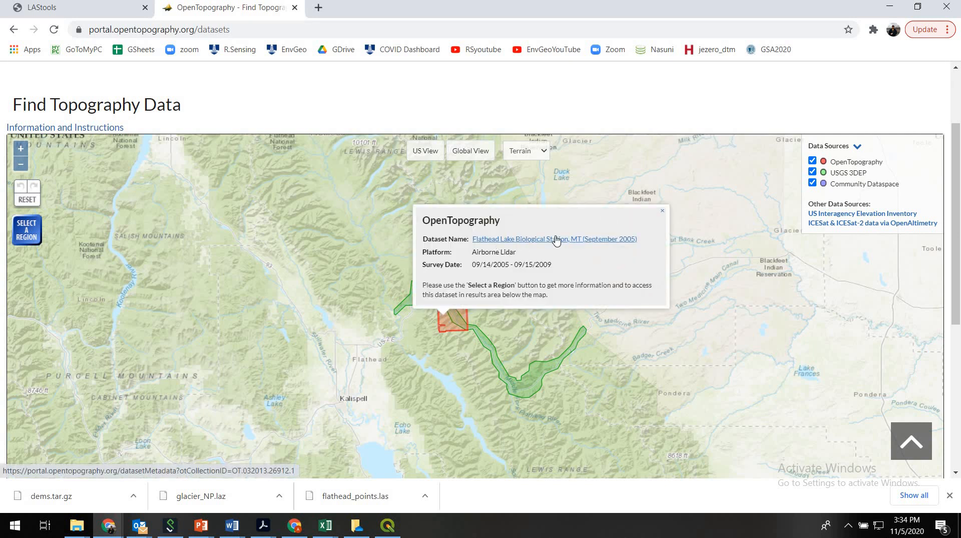
pyautogui.click(529, 243)
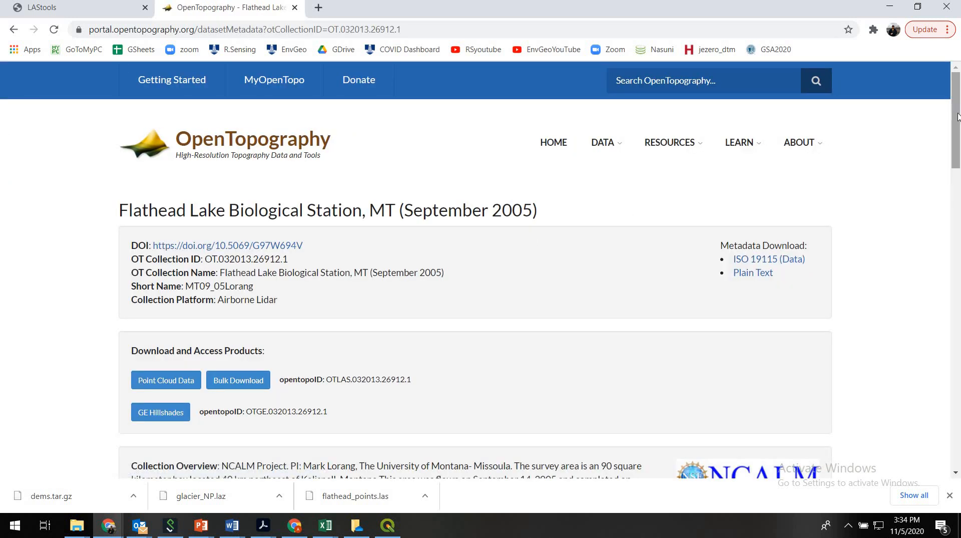
# - Open the dataset's Point Cloud Data page and examine the point density in its overview
pyautogui.scroll(-3, 954, 107)
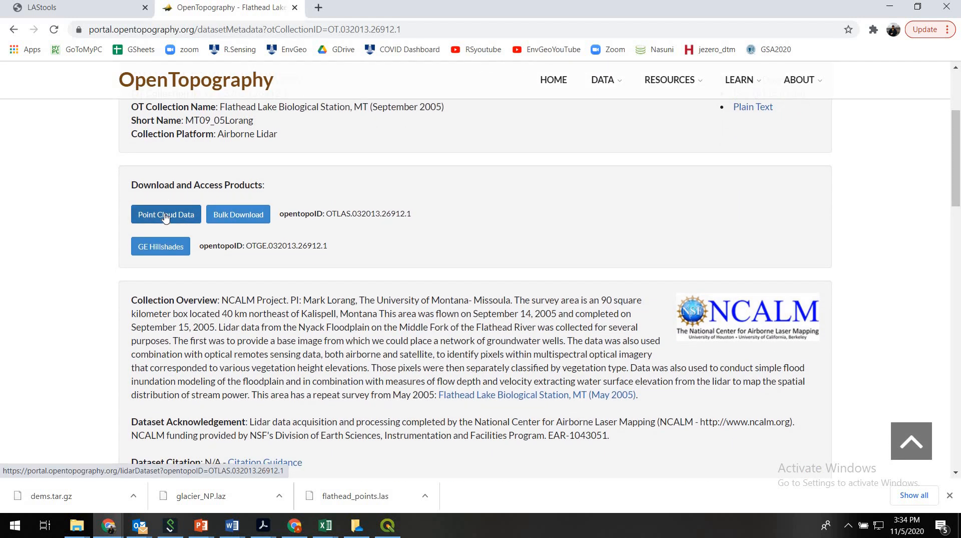
pyautogui.click(165, 219)
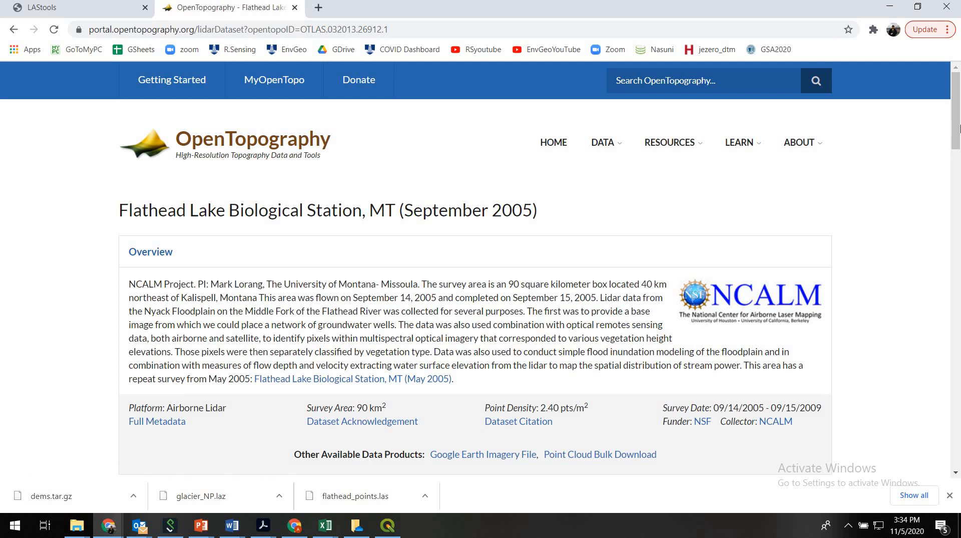
pyautogui.scroll(-3, 957, 135)
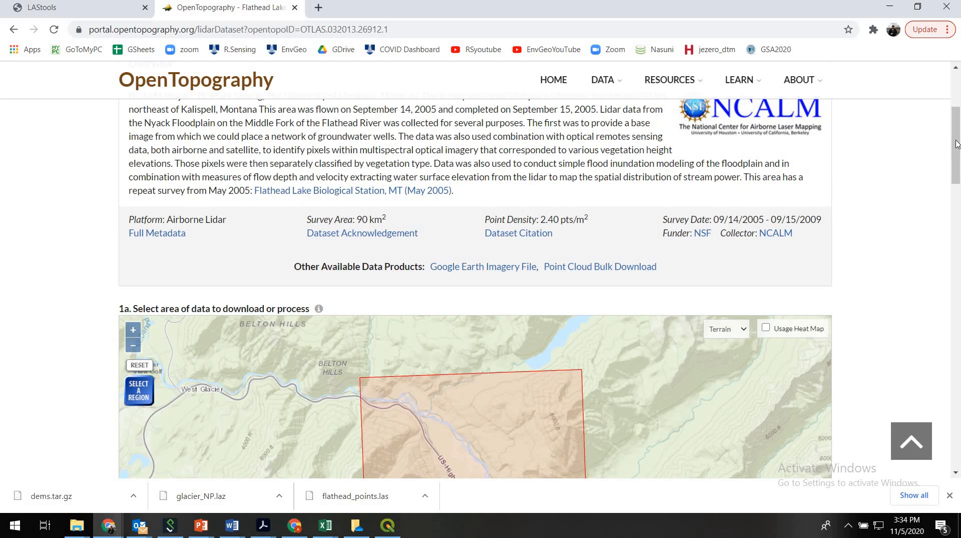
pyautogui.scroll(1, 957, 144)
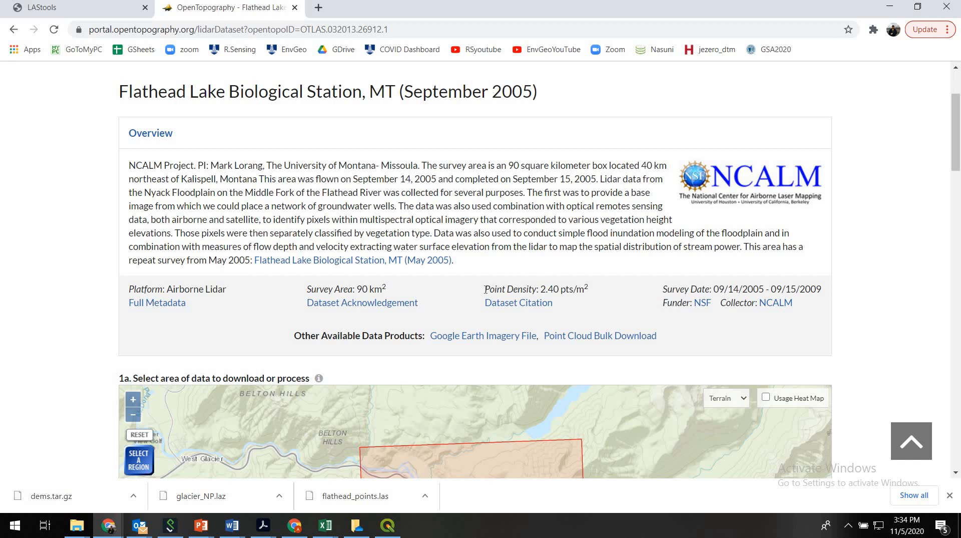
pyautogui.moveTo(484, 290); pyautogui.dragTo(589, 292)
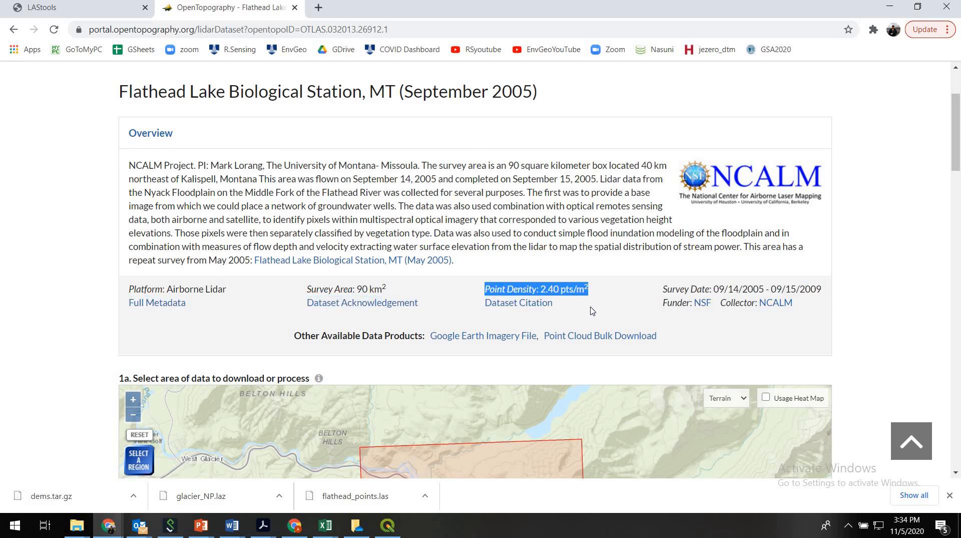
pyautogui.click(560, 309)
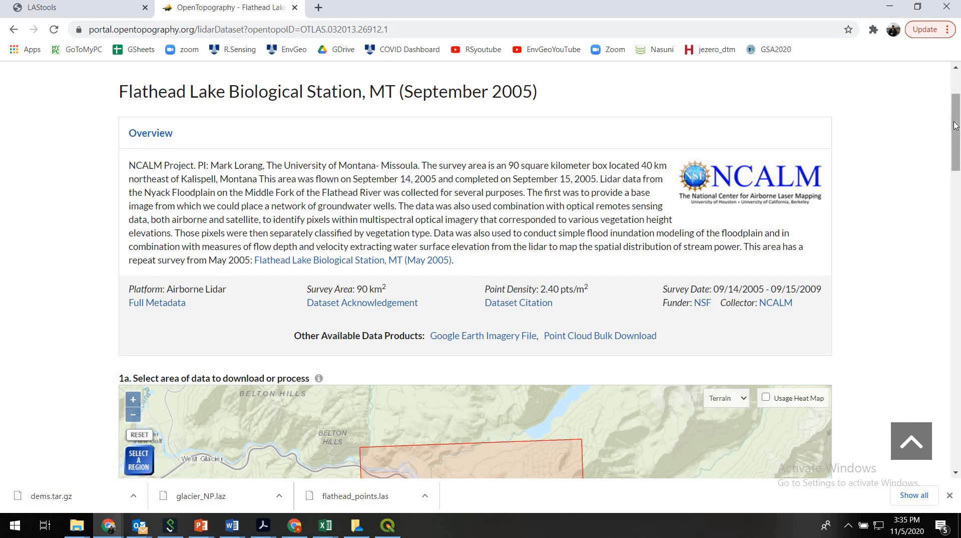
# - Select a rectangular download region inside the survey footprint, covering the river valley along US Highway 2 around Deerlick and Nyack Creeks
pyautogui.moveTo(956, 125); pyautogui.dragTo(957, 136)
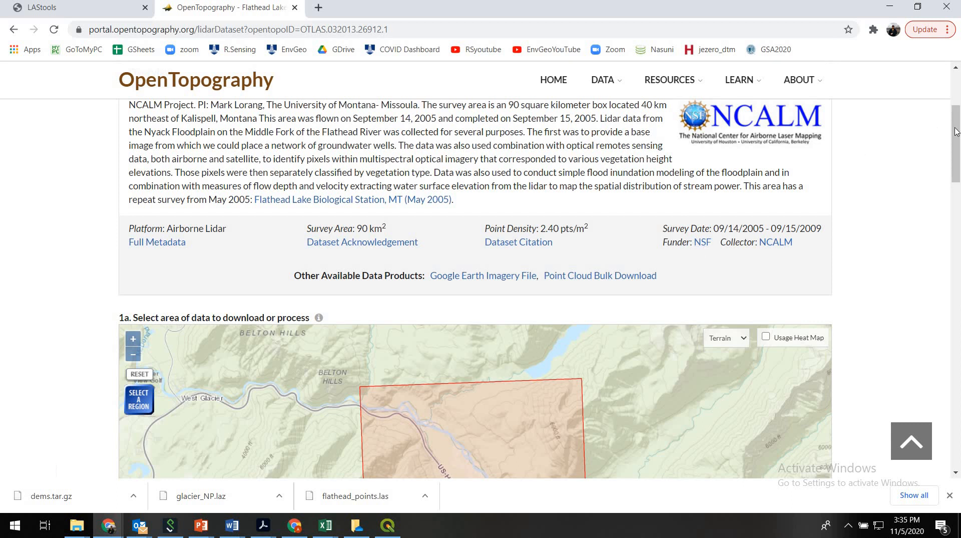
pyautogui.moveTo(959, 138); pyautogui.dragTo(960, 174)
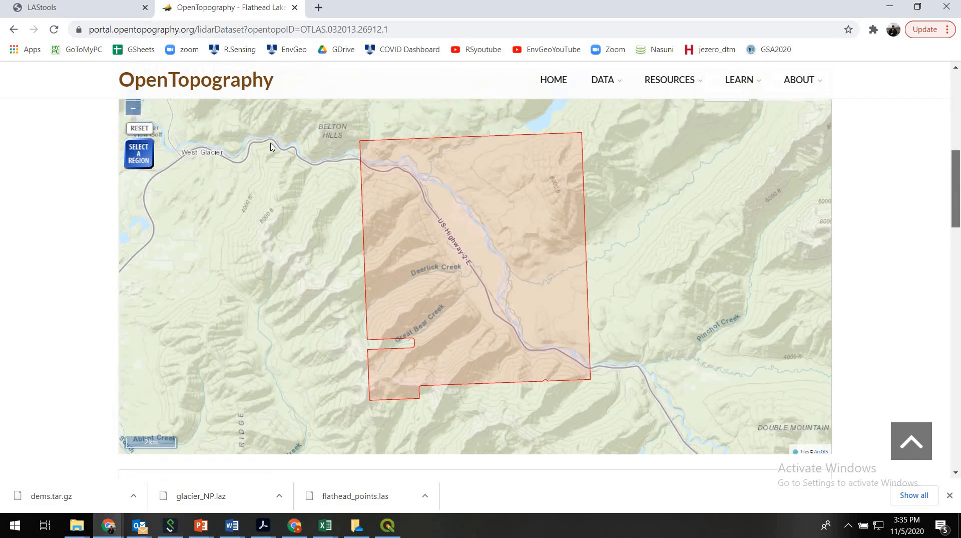
pyautogui.click(139, 160)
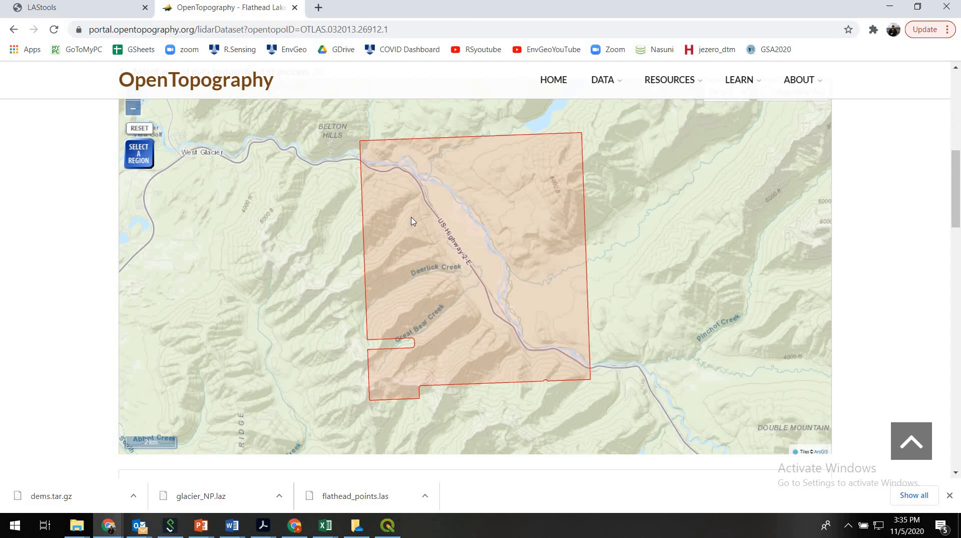
pyautogui.moveTo(393, 168)
pyautogui.mouseDown()
pyautogui.moveTo(440, 264)
pyautogui.moveTo(388, 164)
pyautogui.mouseUp()
pyautogui.click(139, 155)
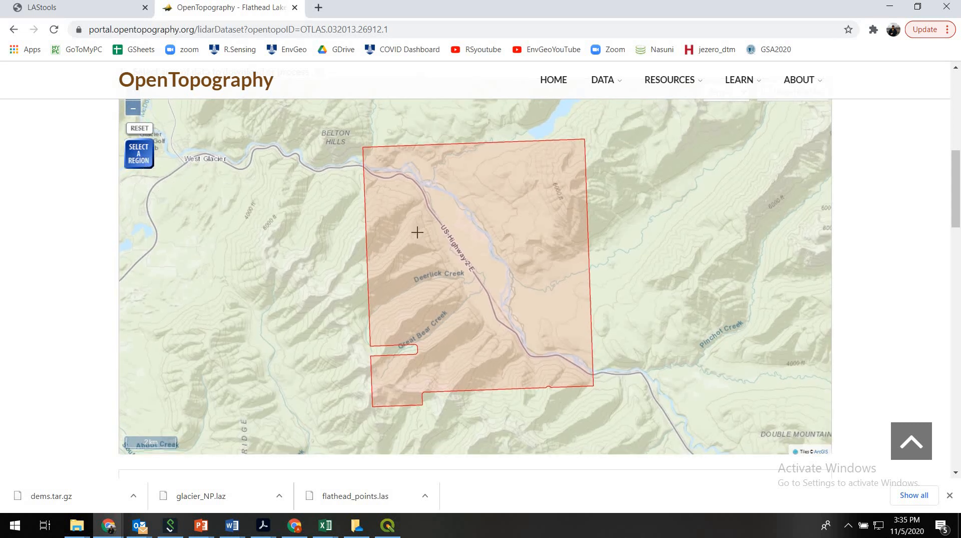
pyautogui.moveTo(423, 233)
pyautogui.mouseDown()
pyautogui.moveTo(489, 350)
pyautogui.moveTo(562, 343)
pyautogui.moveTo(552, 347)
pyautogui.mouseUp()
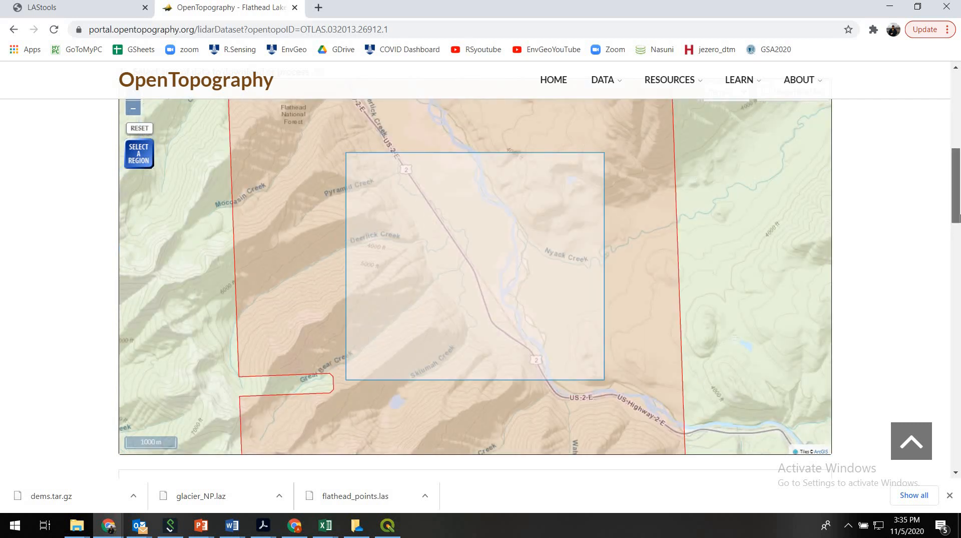
# - Exclude unclassified returns in Choose Return Classification, keeping only ground points selected
pyautogui.moveTo(959, 185); pyautogui.dragTo(959, 245)
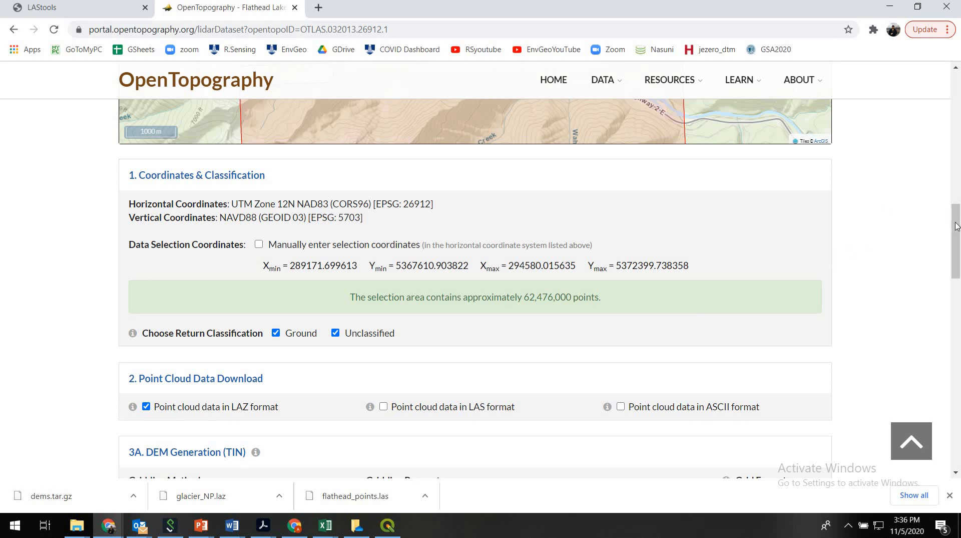
pyautogui.moveTo(956, 227); pyautogui.dragTo(960, 260)
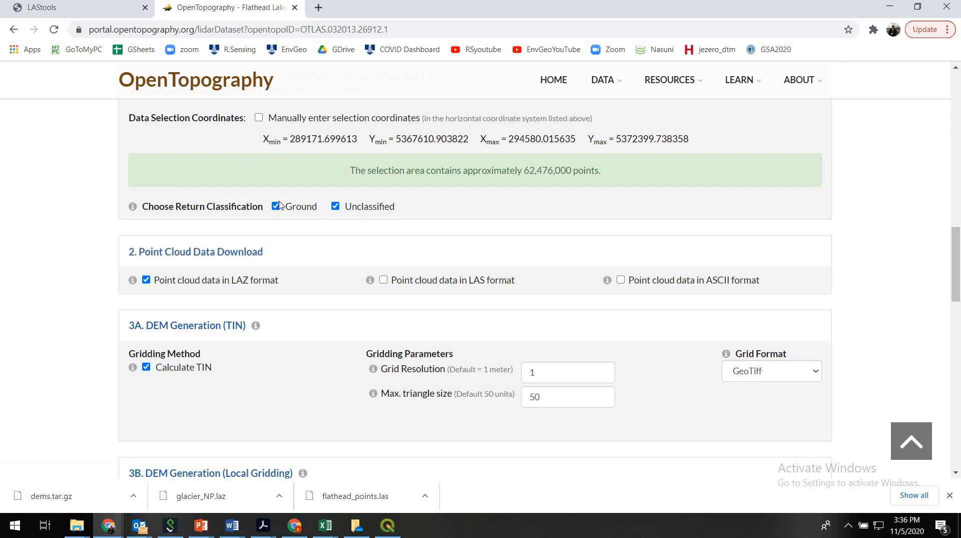
pyautogui.click(338, 207)
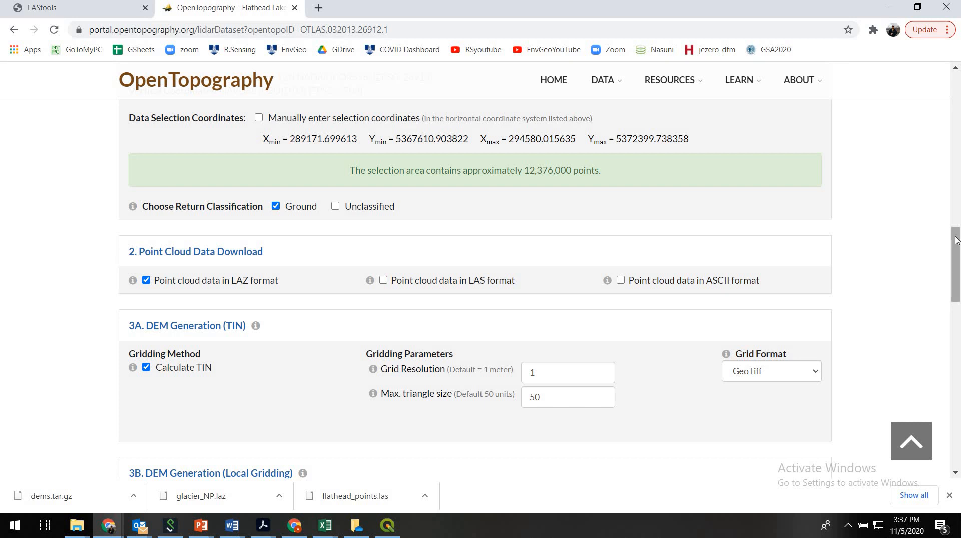
# - Turn off Calculate TIN in the DEM Generation (TIN) options, leaving the point cloud download in LAZ format
pyautogui.moveTo(956, 240); pyautogui.dragTo(959, 258)
pyautogui.scroll(-1, 959, 258)
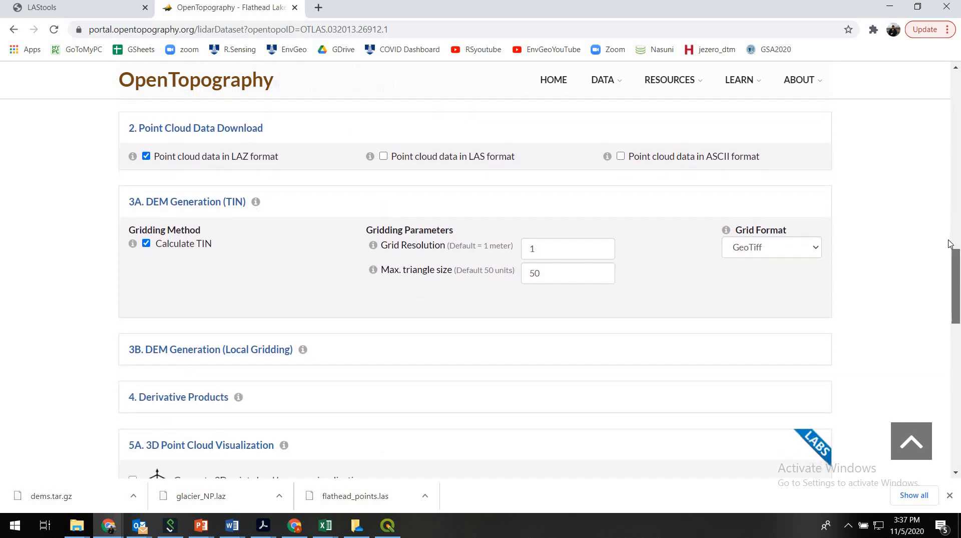
pyautogui.scroll(2, 959, 257)
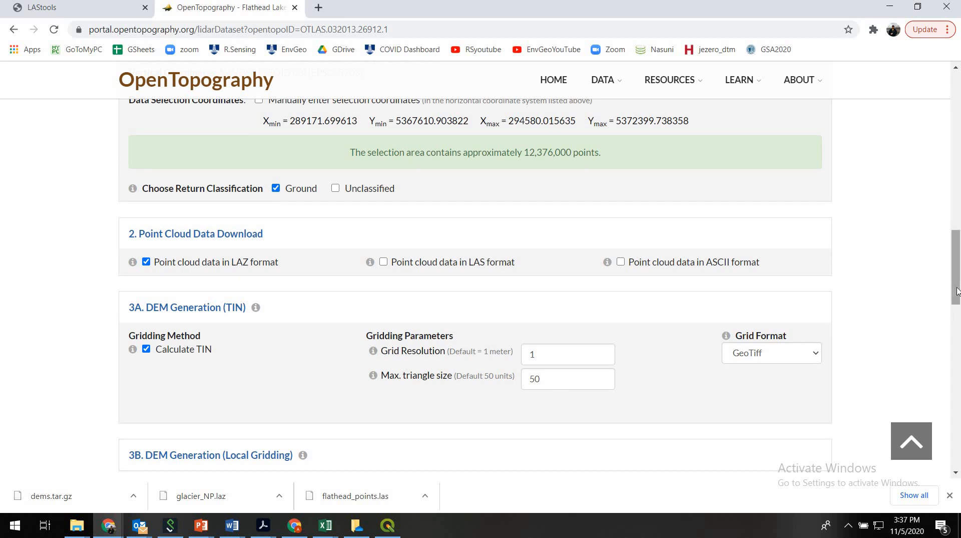
pyautogui.scroll(-3, 251, 124)
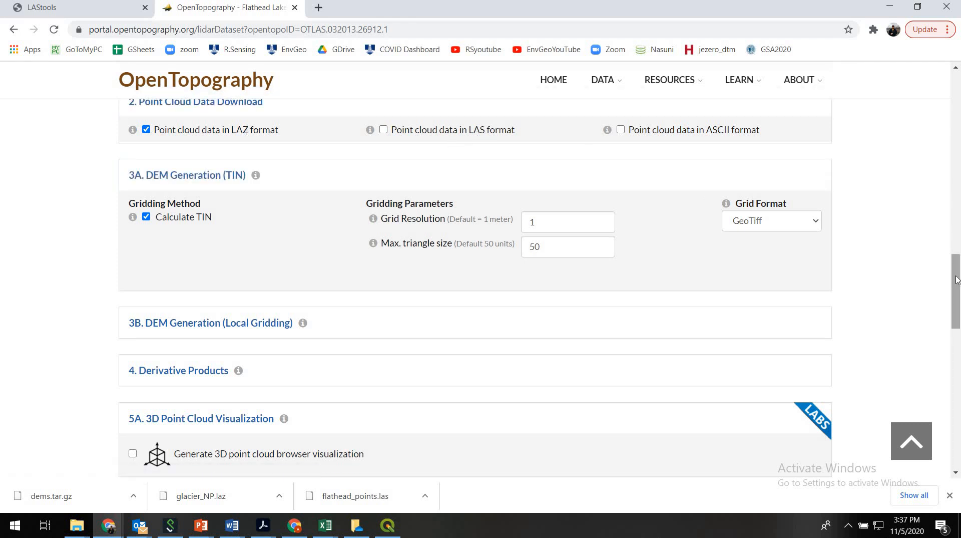
pyautogui.scroll(-1, 957, 286)
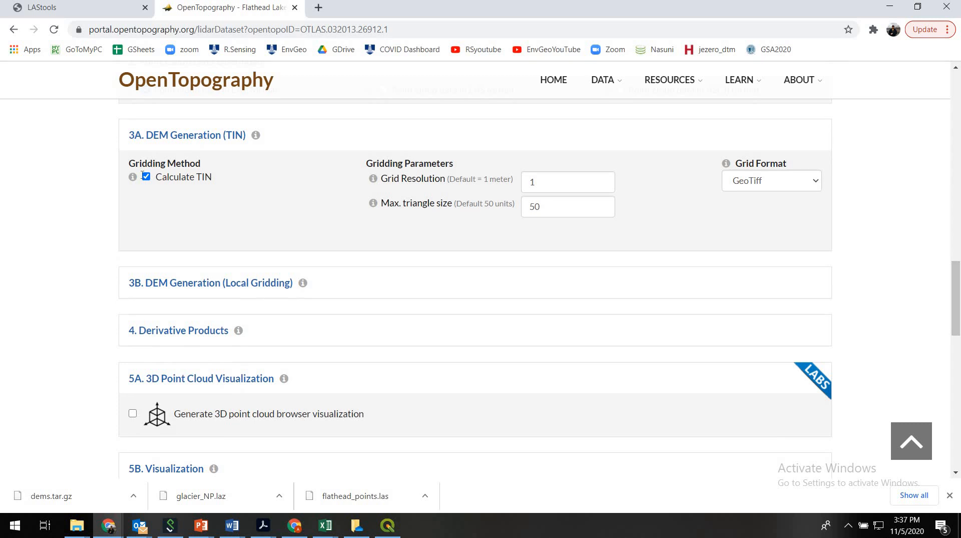
pyautogui.click(147, 177)
# - Enable the Zidw grid calculation in DEM Generation (Local Gridding), keeping grid resolution 1 and radius value 1.4142
pyautogui.click(197, 284)
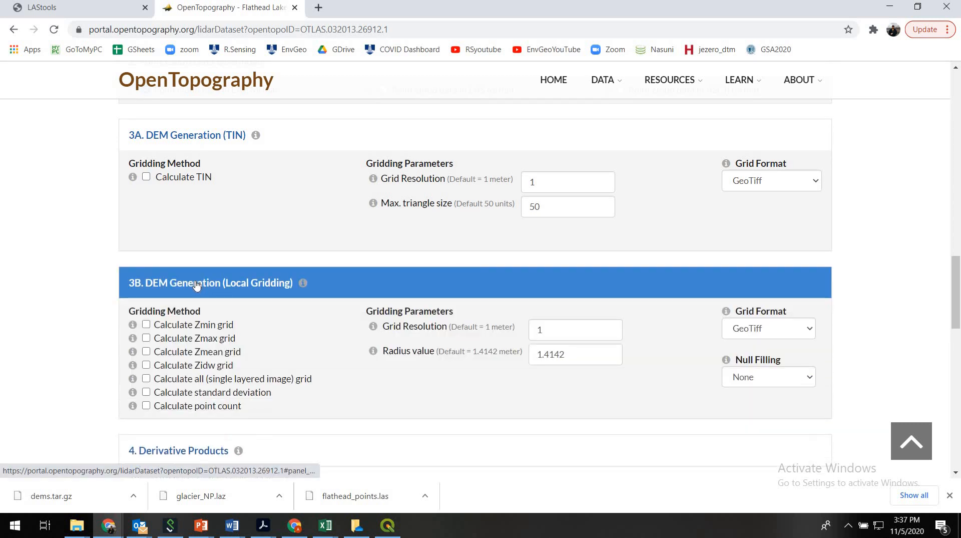
pyautogui.click(146, 366)
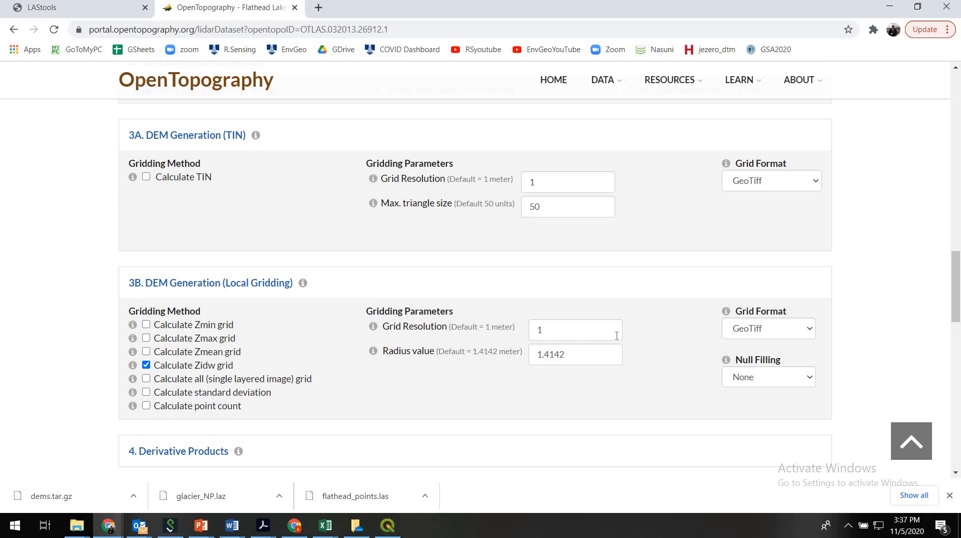
pyautogui.click(553, 329)
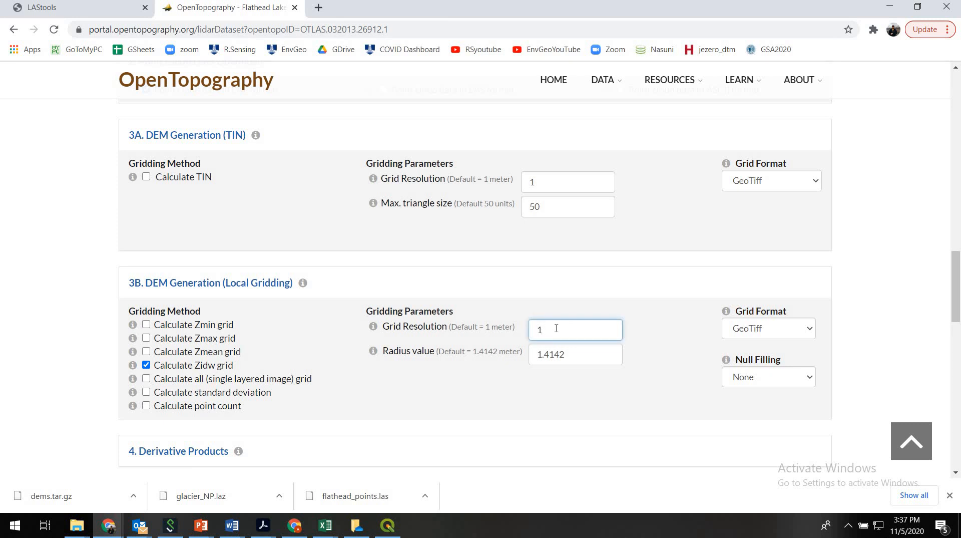
pyautogui.doubleClick(530, 330)
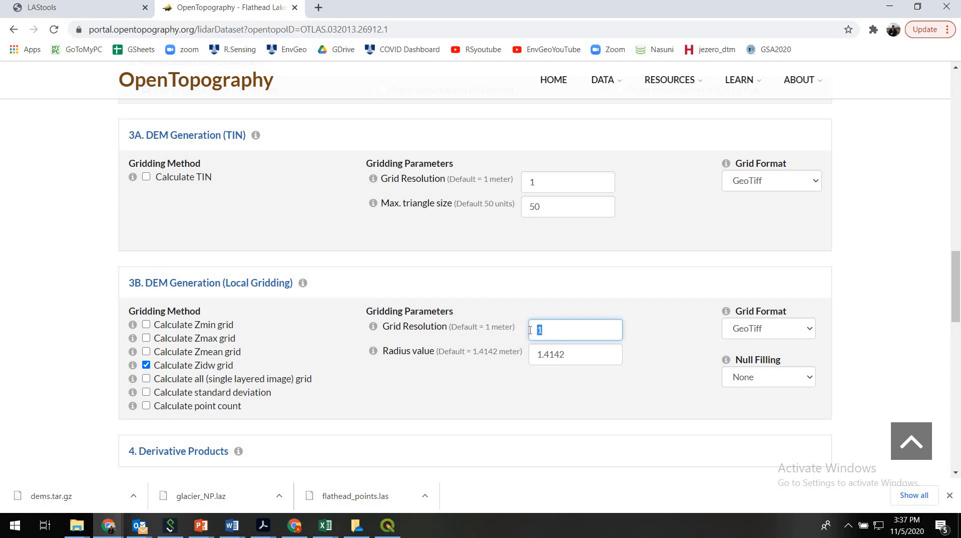
pyautogui.click(574, 355)
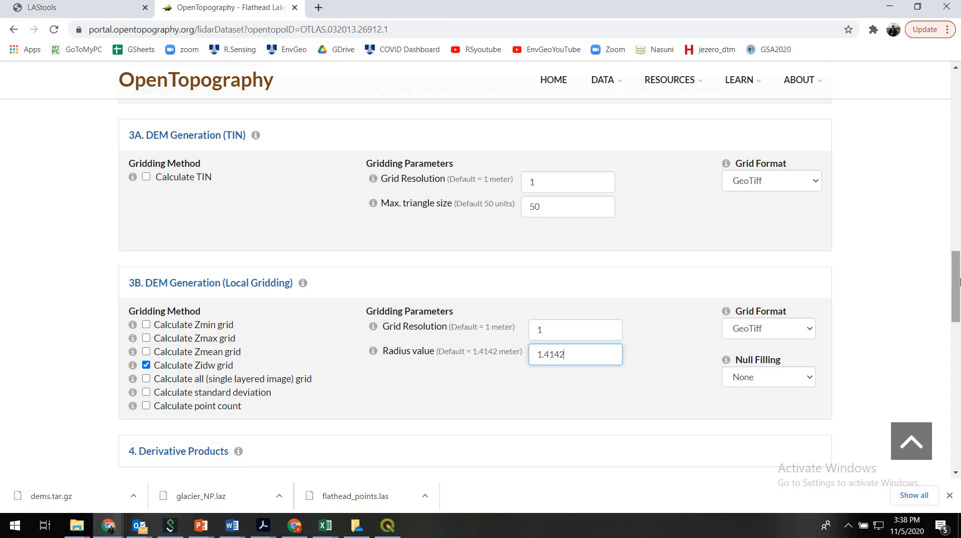
# - Set Null Filling to 7 and include the point count calculation in the local gridding outputs
pyautogui.scroll(-1, 959, 282)
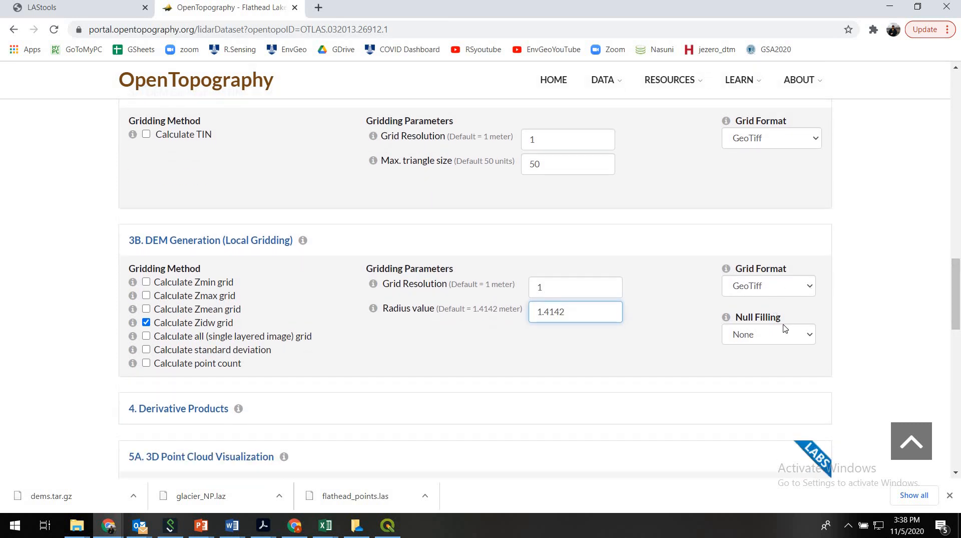
pyautogui.click(811, 340)
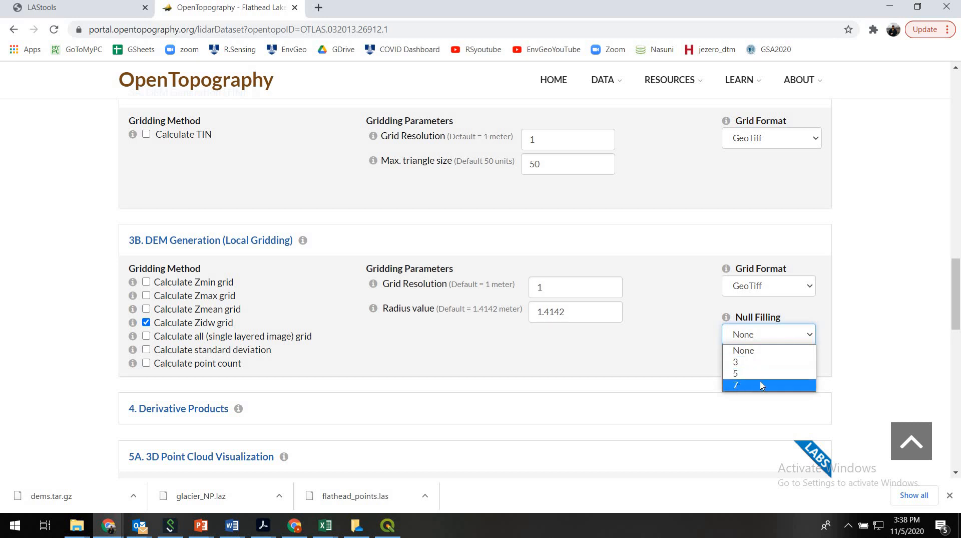
pyautogui.click(743, 389)
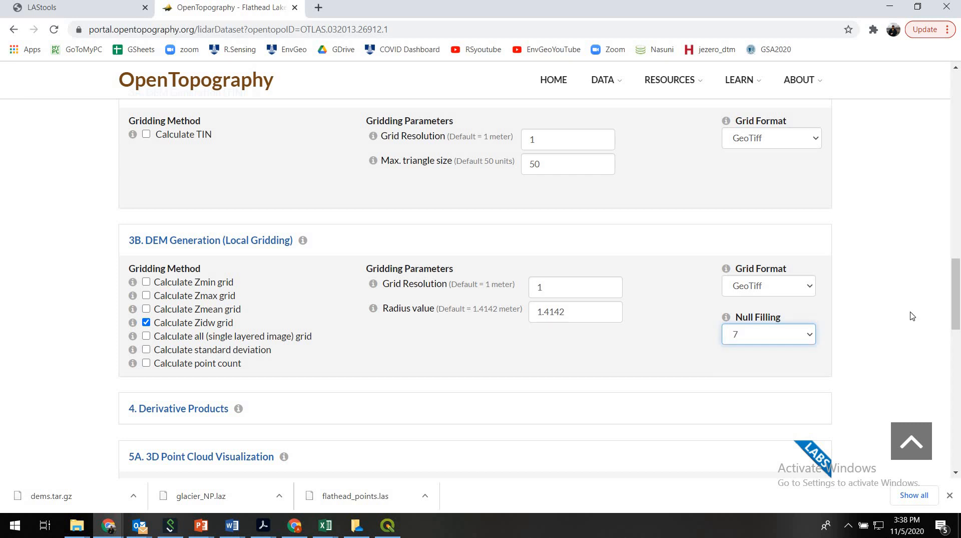
pyautogui.scroll(-3, 960, 290)
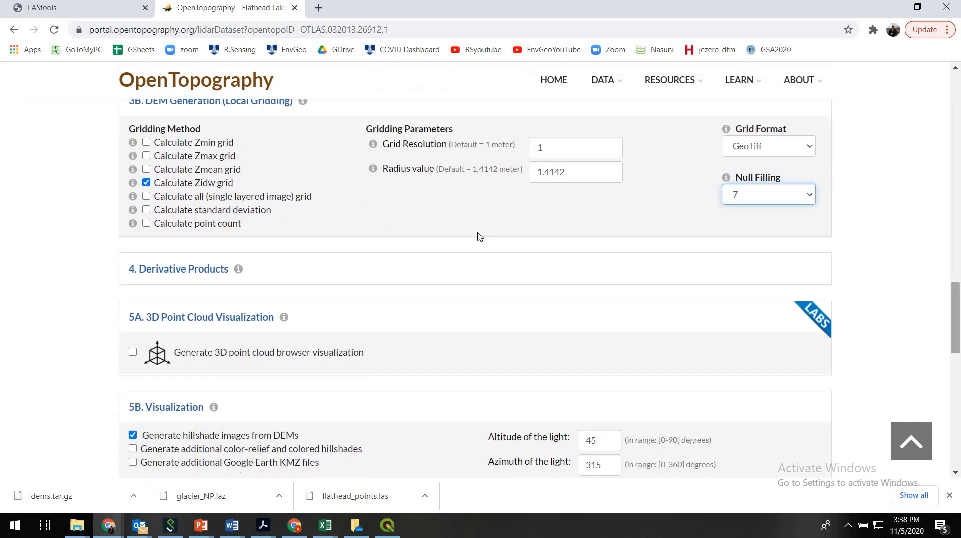
pyautogui.click(147, 224)
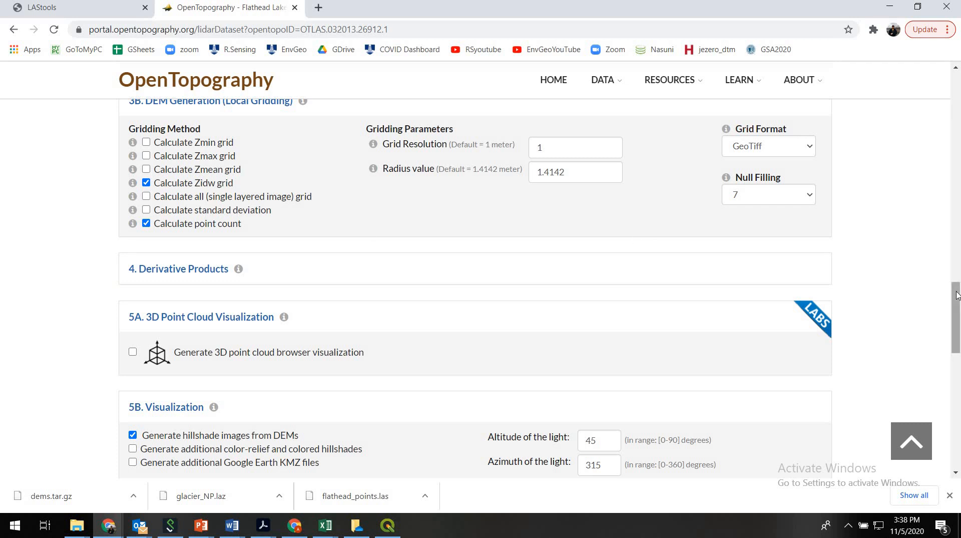
# - Enter glacier_NP_ground as both the job title and job description, and submit the job
pyautogui.moveTo(957, 321); pyautogui.dragTo(959, 334)
pyautogui.scroll(-7, 359, 296)
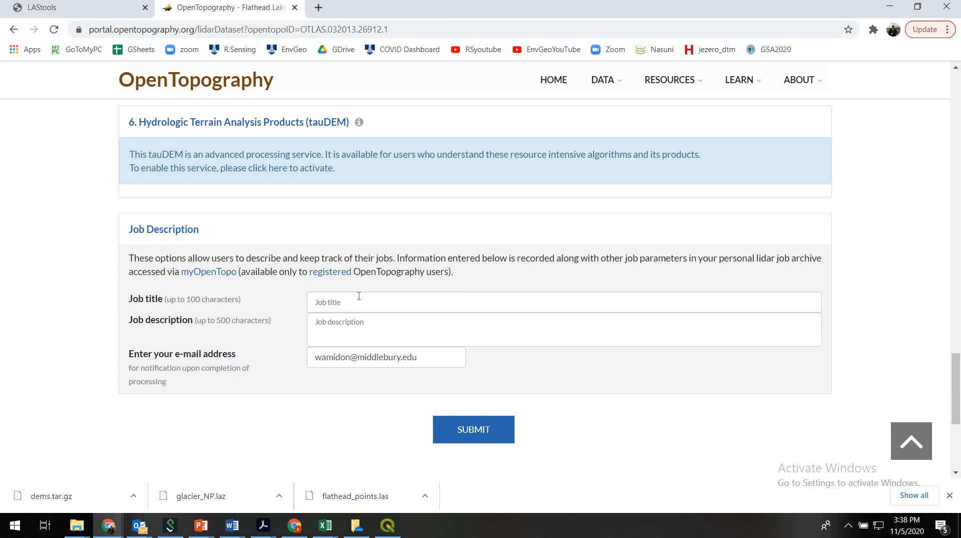
pyautogui.click(359, 296)
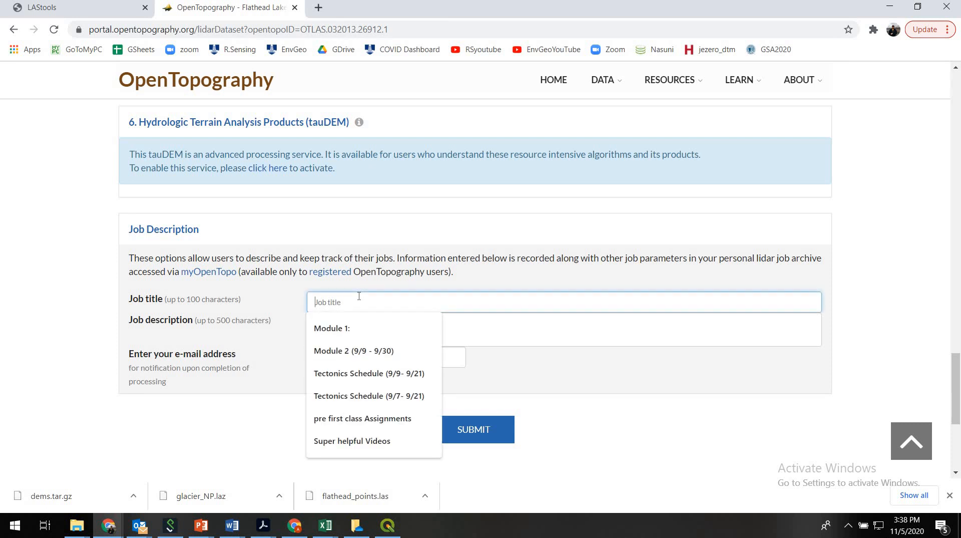
pyautogui.write('glacier')
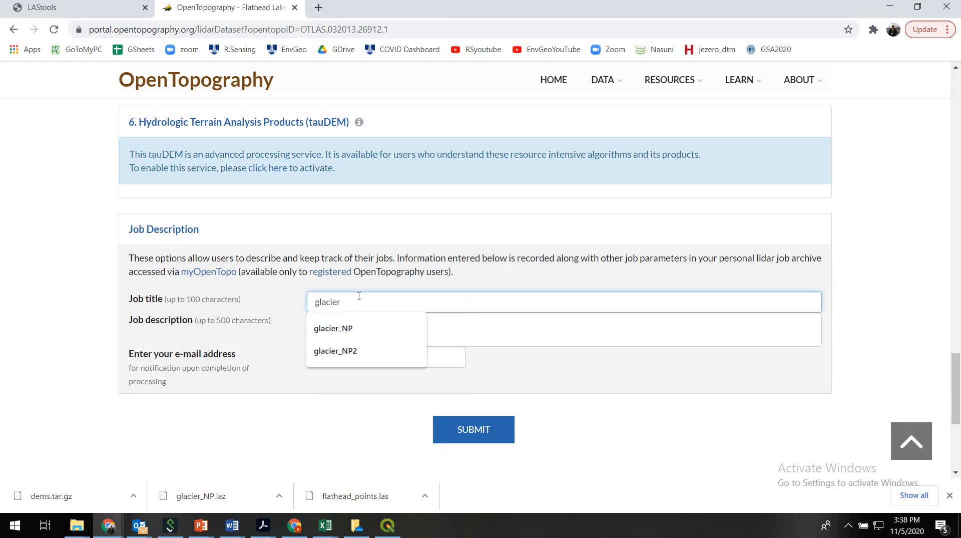
pyautogui.write('_NP')
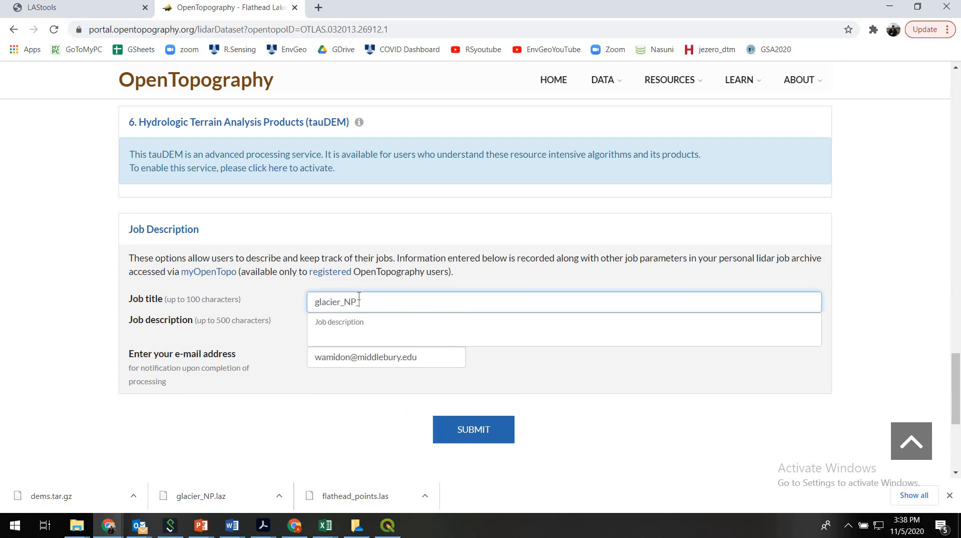
pyautogui.write('_ground')
pyautogui.click(369, 324)
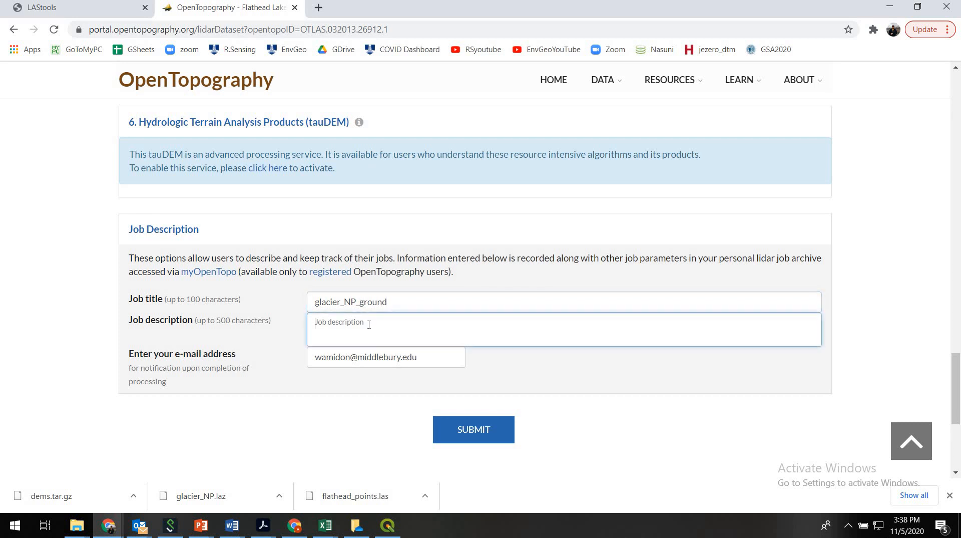
pyautogui.write('glacier_NP_ground')
pyautogui.click(464, 429)
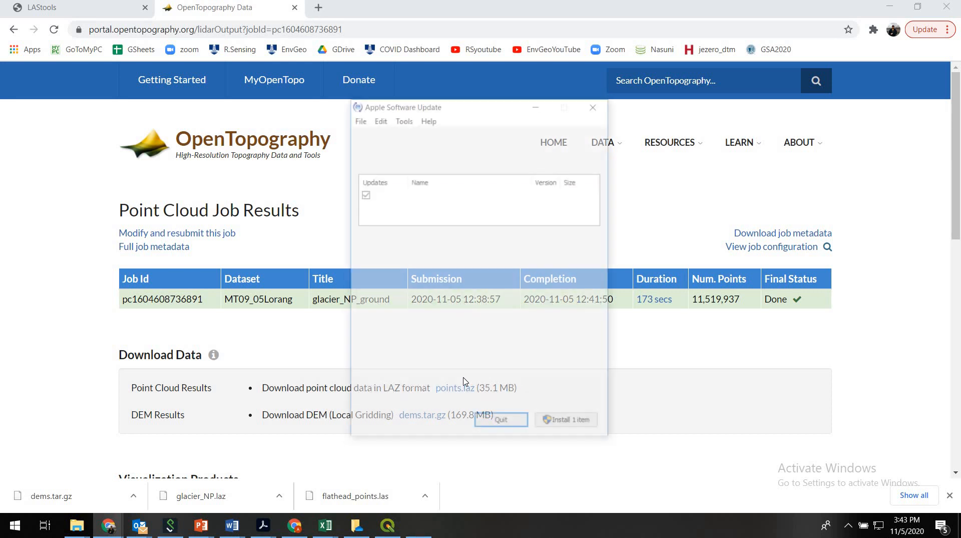
# - Dismiss the Apple Software Update window and save the local gridding DEM archive as glacier3.tar.gz in the lidar_development folder
pyautogui.click(513, 423)
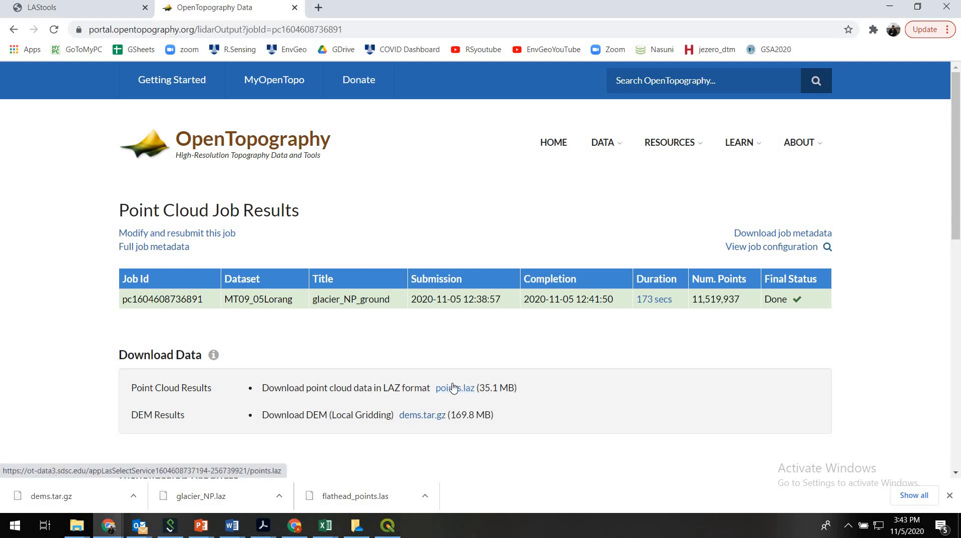
pyautogui.rightClick(421, 421)
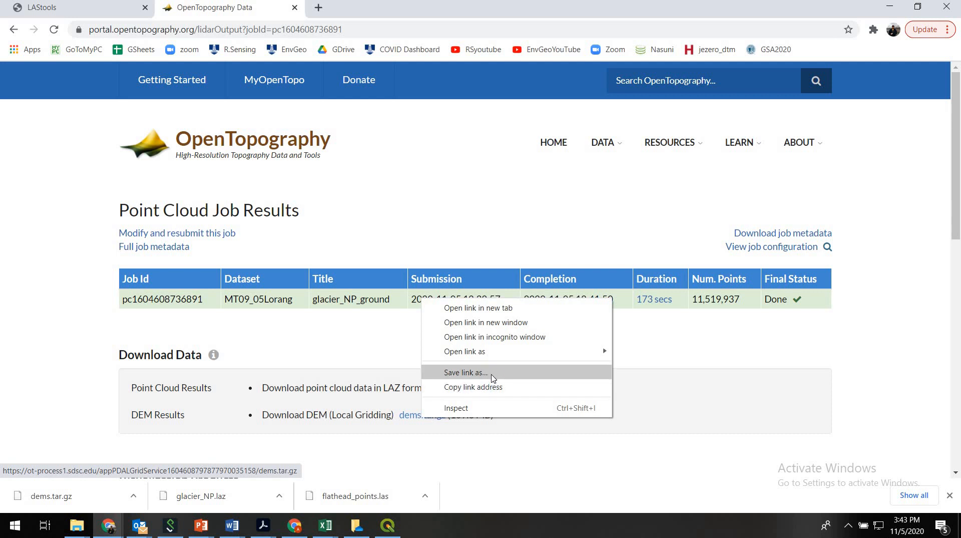
pyautogui.click(493, 373)
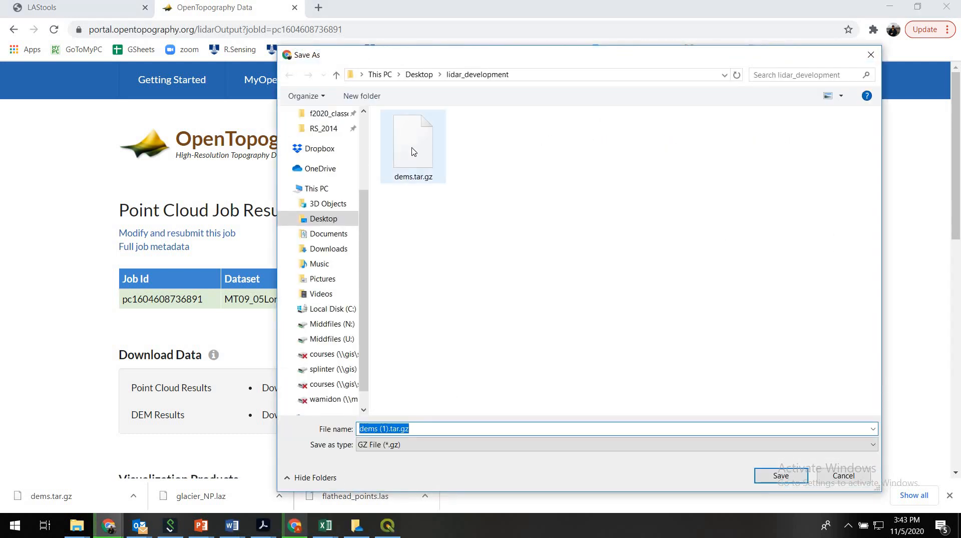
pyautogui.click(414, 152)
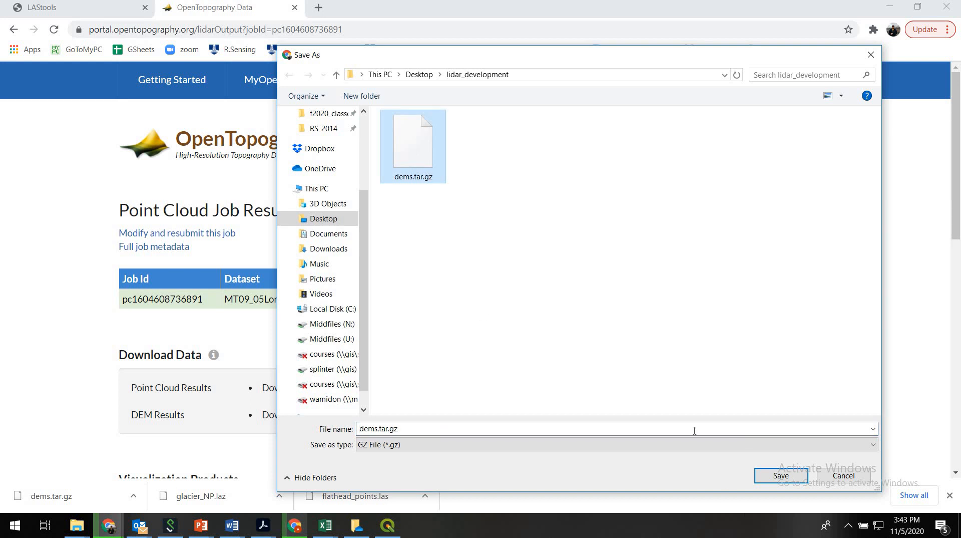
pyautogui.click(380, 430)
pyautogui.moveTo(399, 430); pyautogui.dragTo(352, 425)
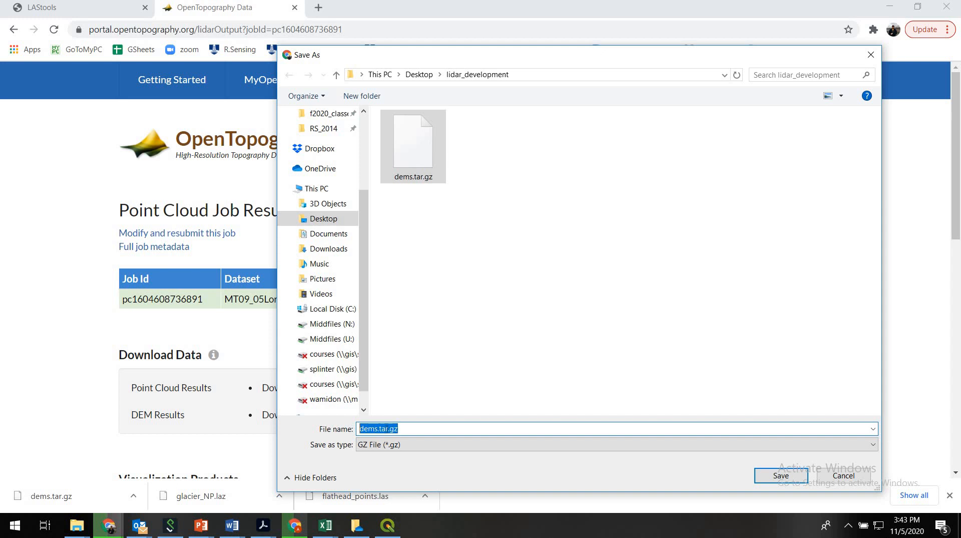
pyautogui.click(380, 429)
pyautogui.press('BackSpace')
pyautogui.press('BackSpace')
pyautogui.press('BackSpace')
pyautogui.press('BackSpace')
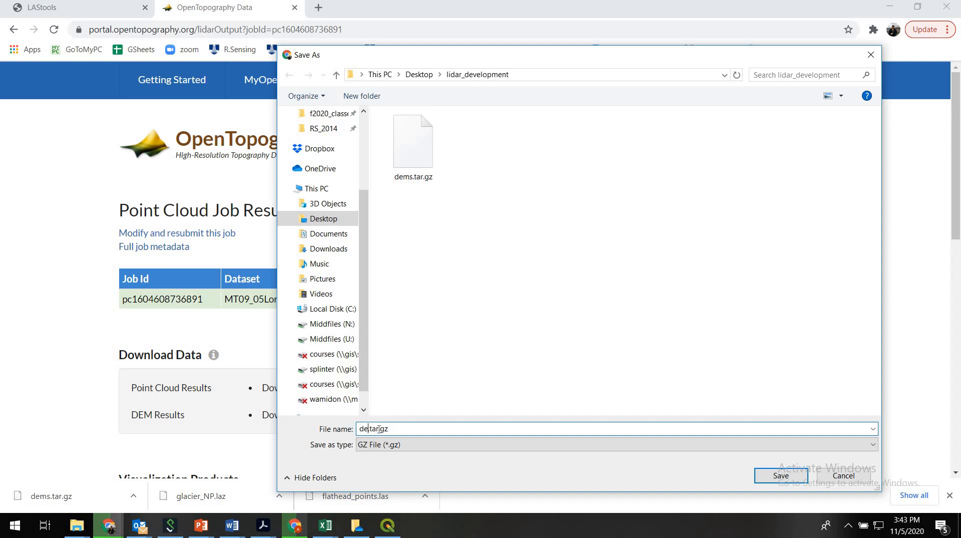
pyautogui.write('glacier3')
pyautogui.click(780, 474)
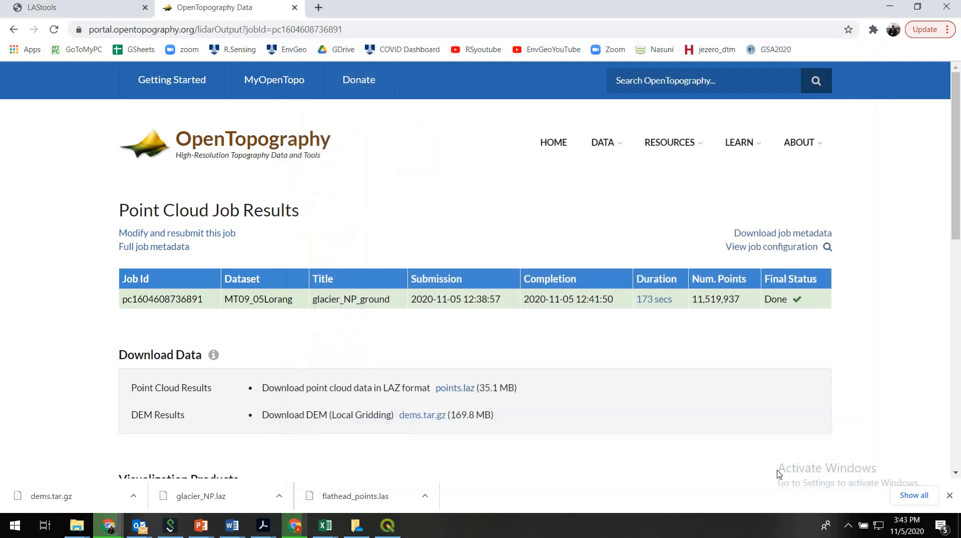
# - Download the job metadata text file to the lidar_development folder, adding the prefix glacier3_ to its suggested file name
pyautogui.click(784, 237)
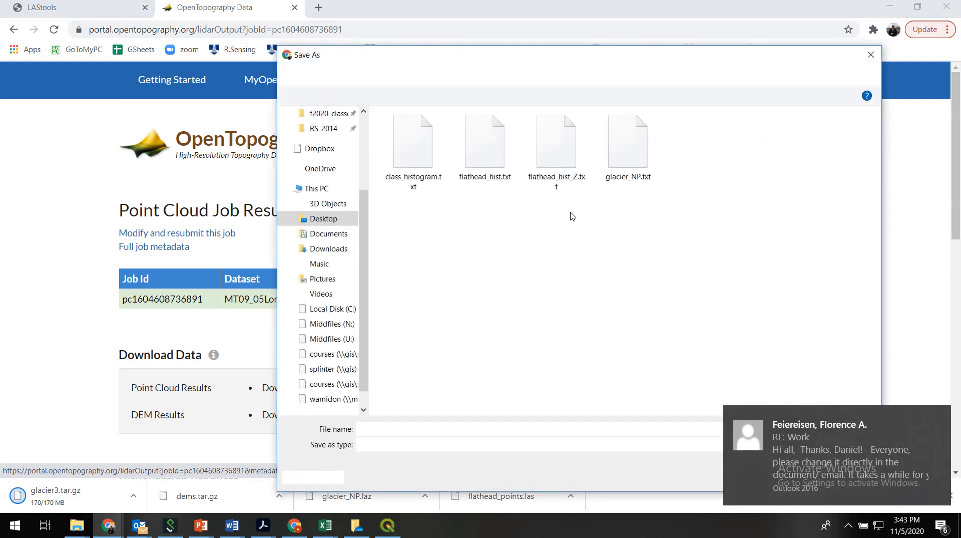
pyautogui.click(360, 429)
pyautogui.write('glacie')
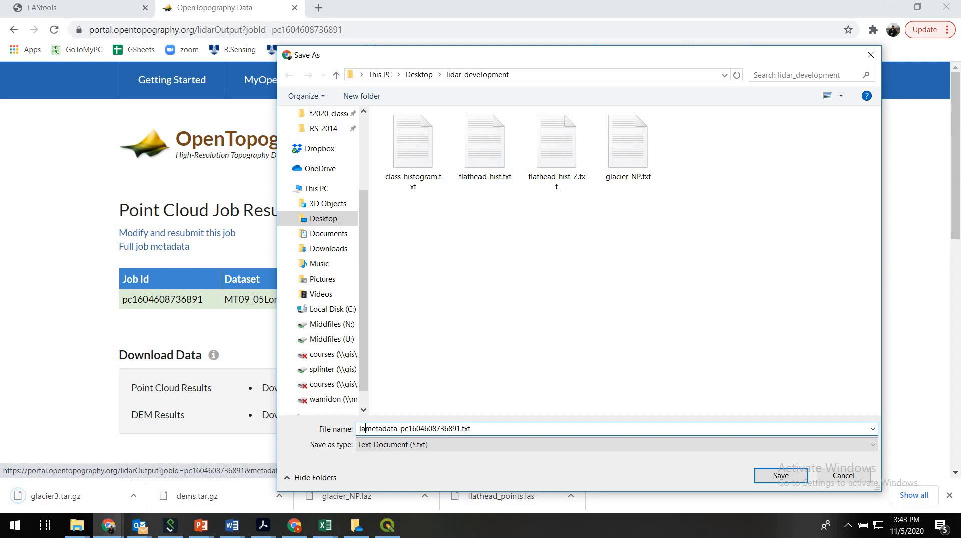
pyautogui.write('r')
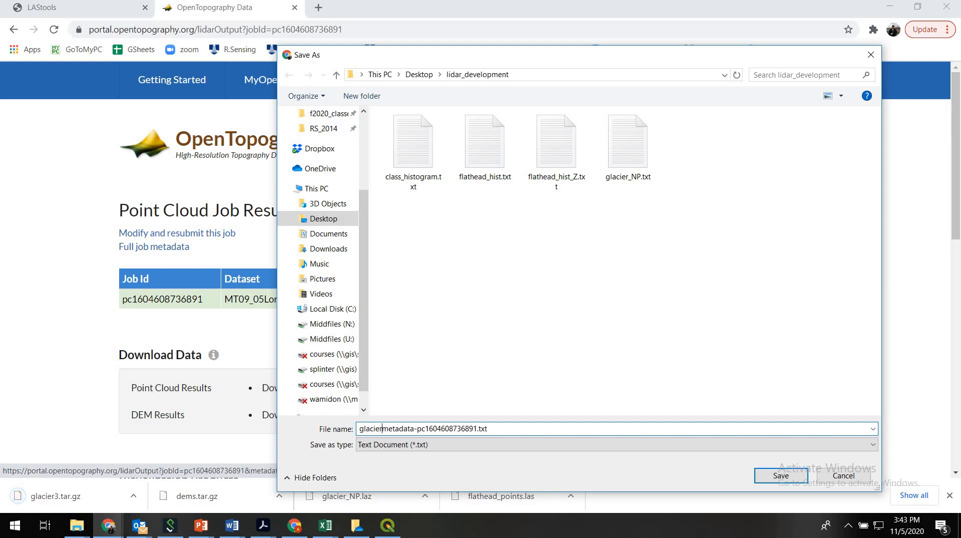
pyautogui.write('3_')
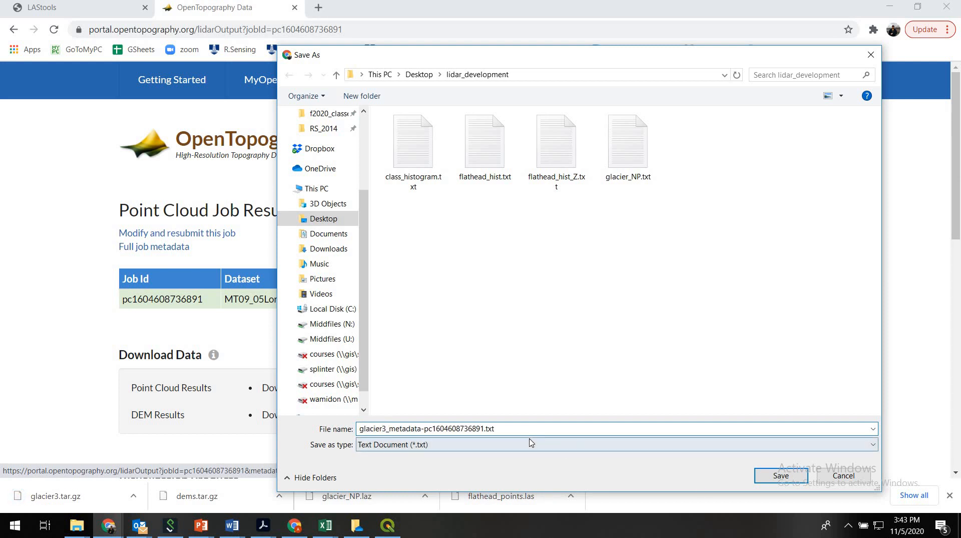
pyautogui.click(781, 476)
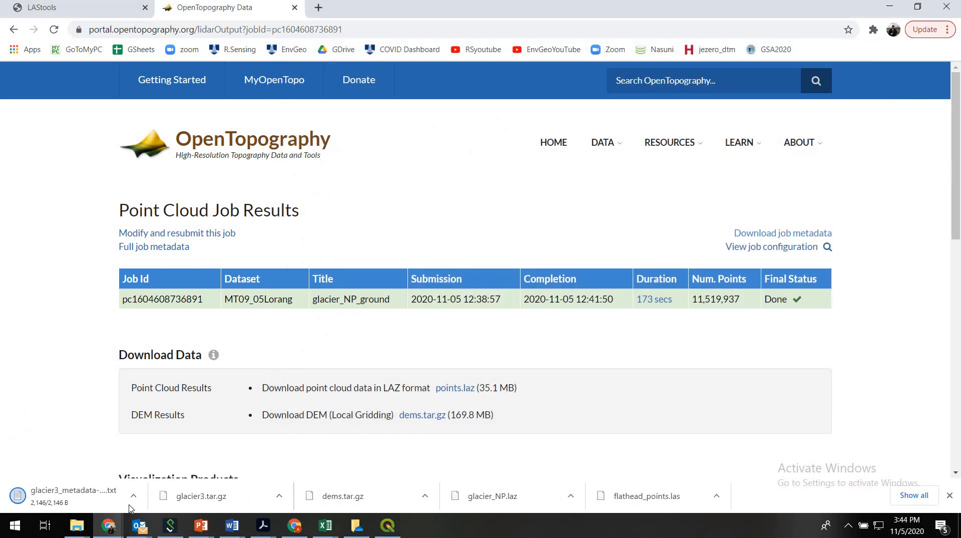
# - Extract glacier3.tar.gz into the lidar_development folder with 7-Zip, replacing the existing dems.tar
pyautogui.moveTo(74, 529)
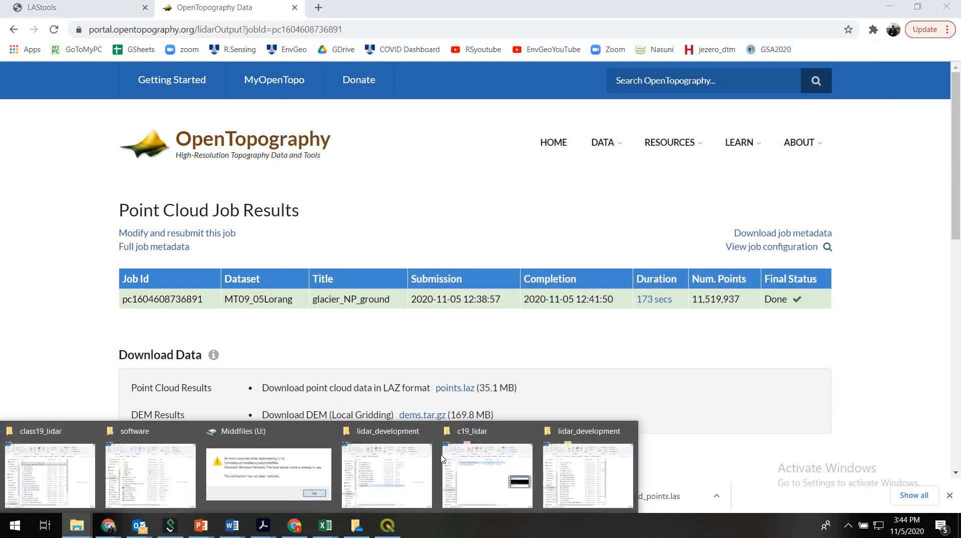
pyautogui.click(578, 475)
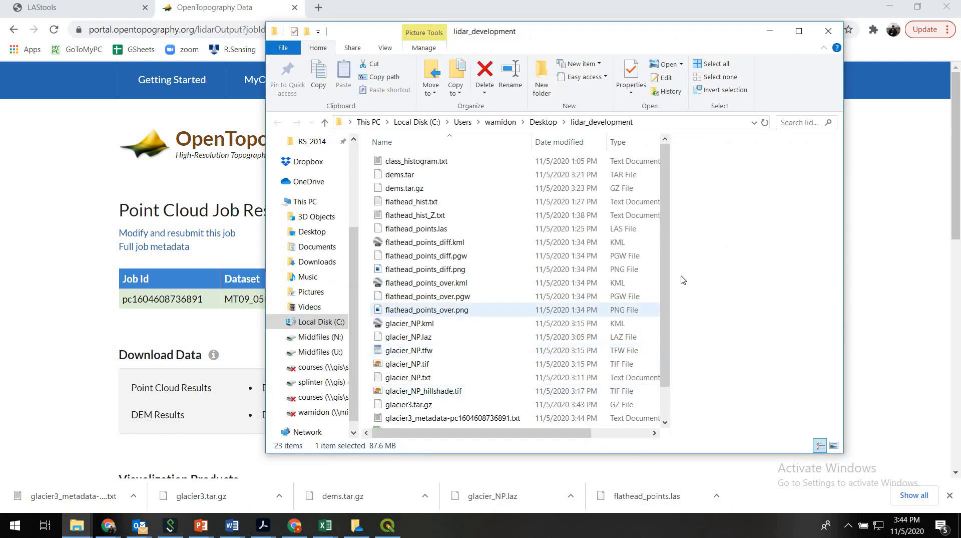
pyautogui.scroll(-1, 666, 282)
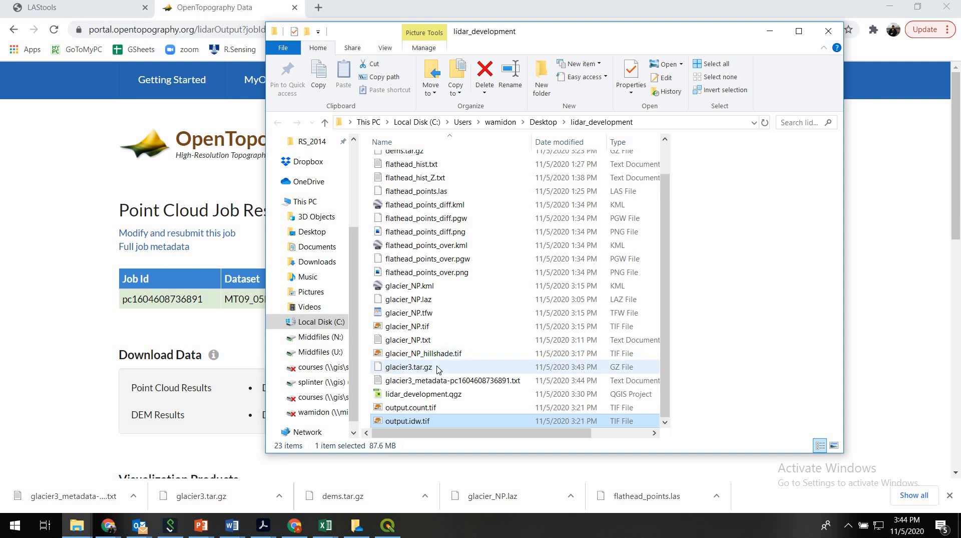
pyautogui.click(396, 367)
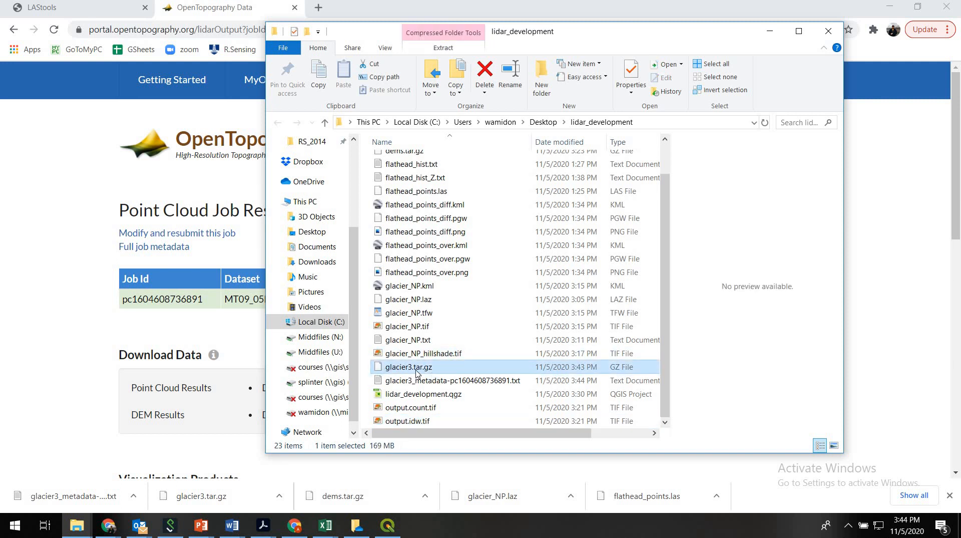
pyautogui.rightClick(416, 372)
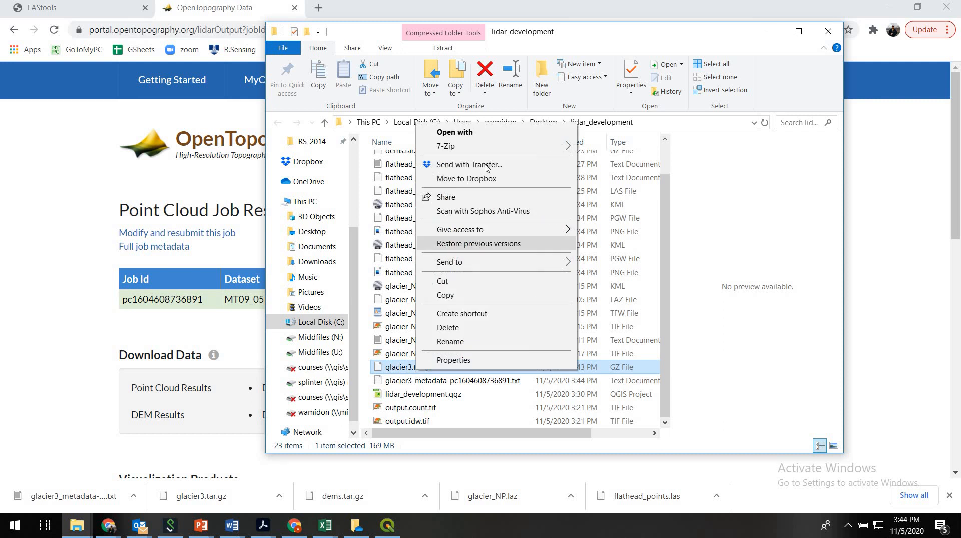
pyautogui.moveTo(484, 152)
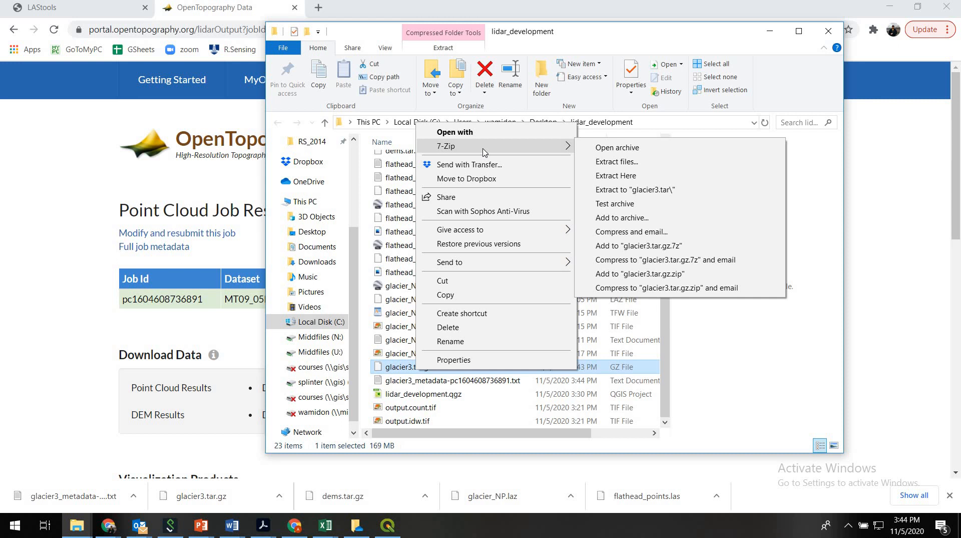
pyautogui.click(624, 179)
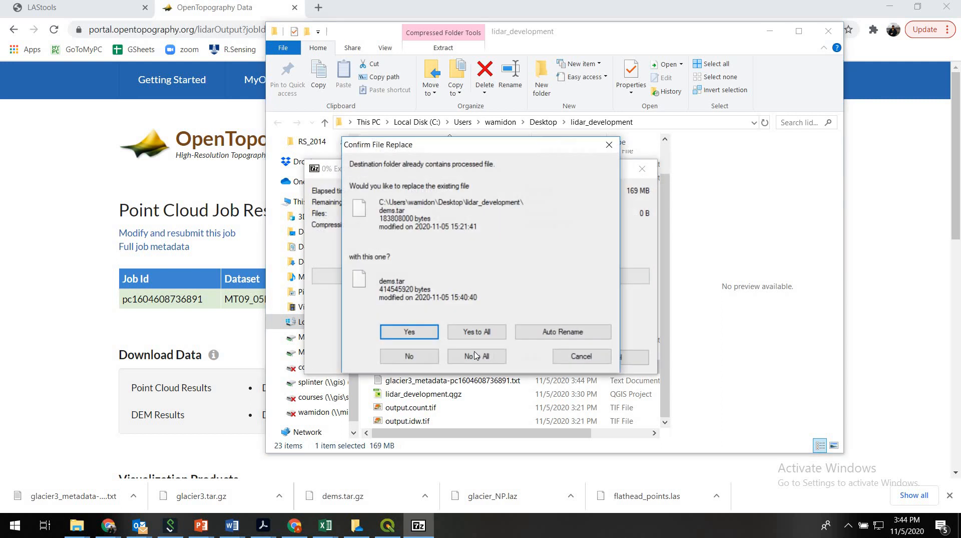
pyautogui.click(471, 333)
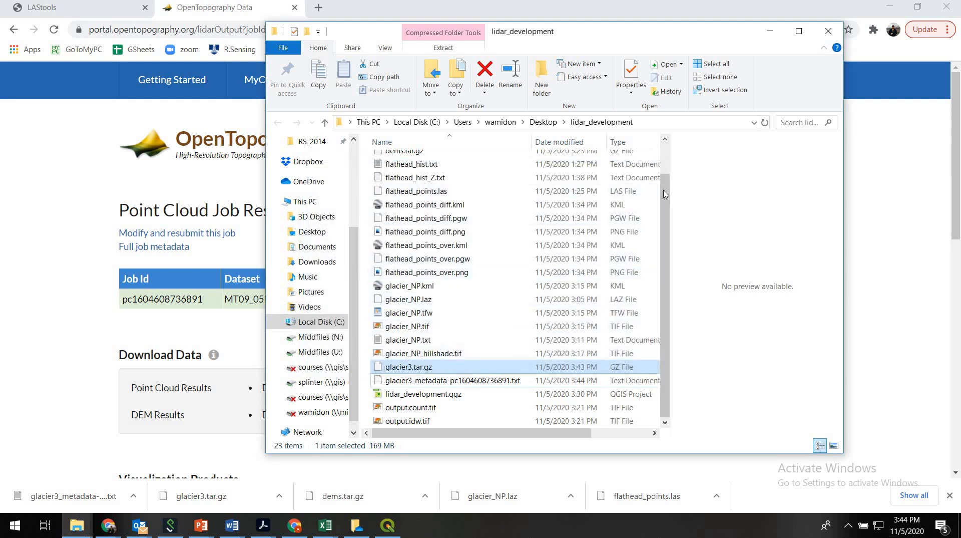
# - Try to extract dems.tar directly into the lidar_development folder, declining to replace output.count.tif and output.idw.tif
pyautogui.scroll(1, 663, 165)
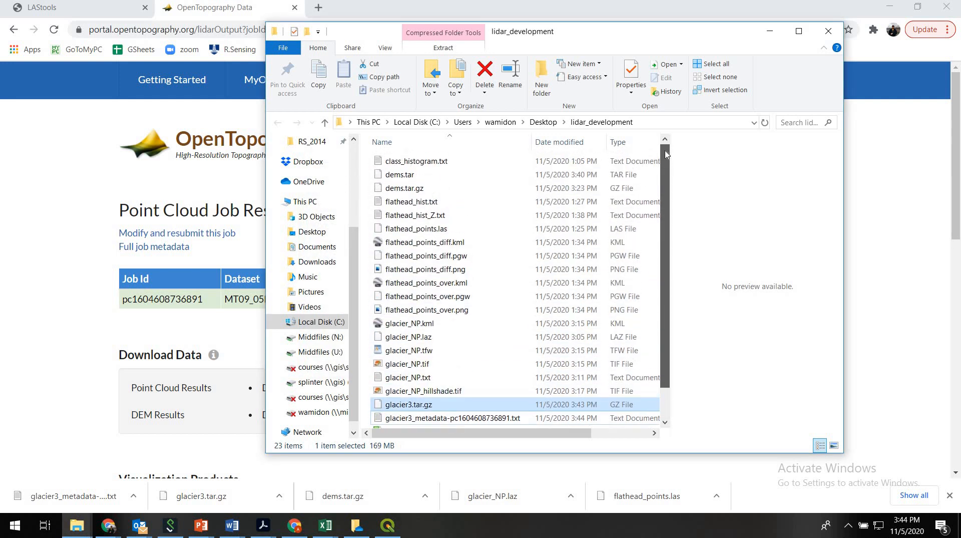
pyautogui.click(411, 176)
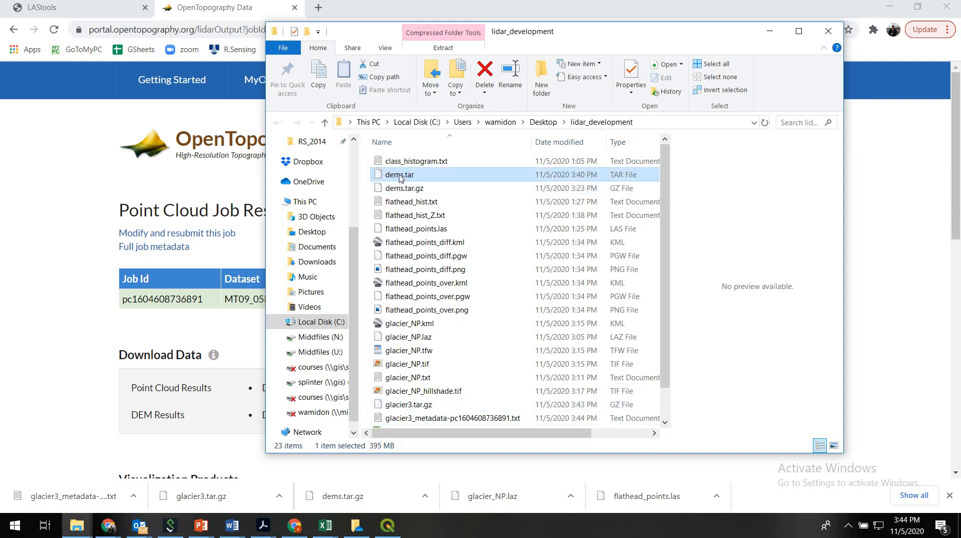
pyautogui.rightClick(399, 176)
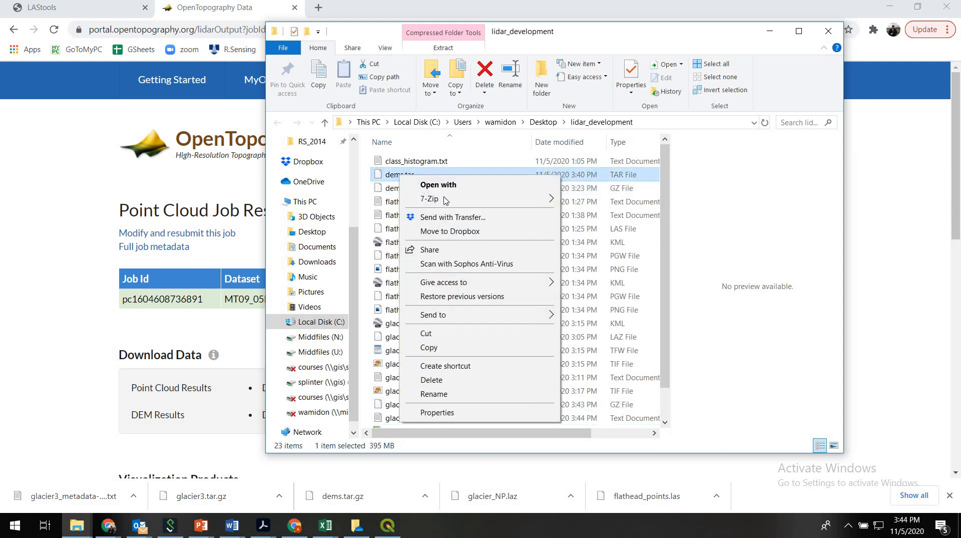
pyautogui.moveTo(495, 201)
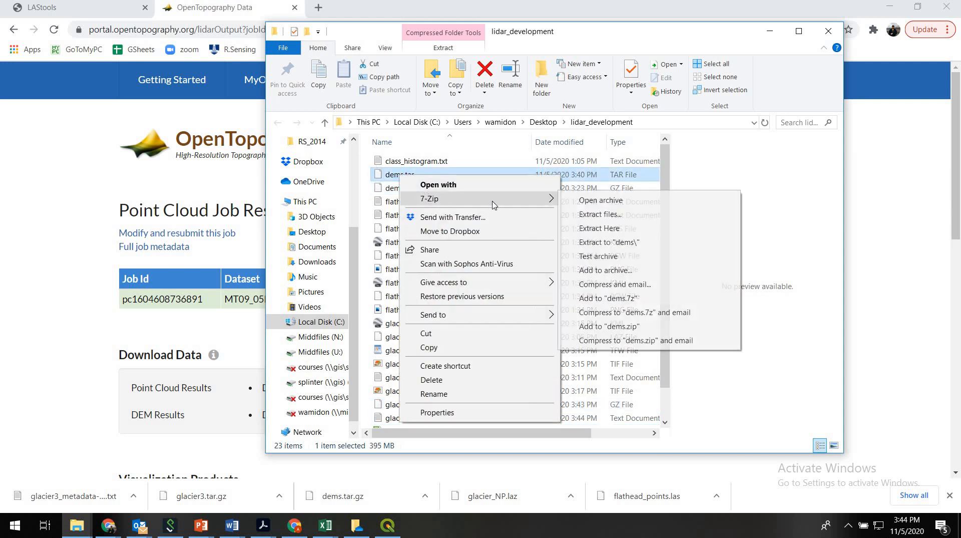
pyautogui.click(596, 229)
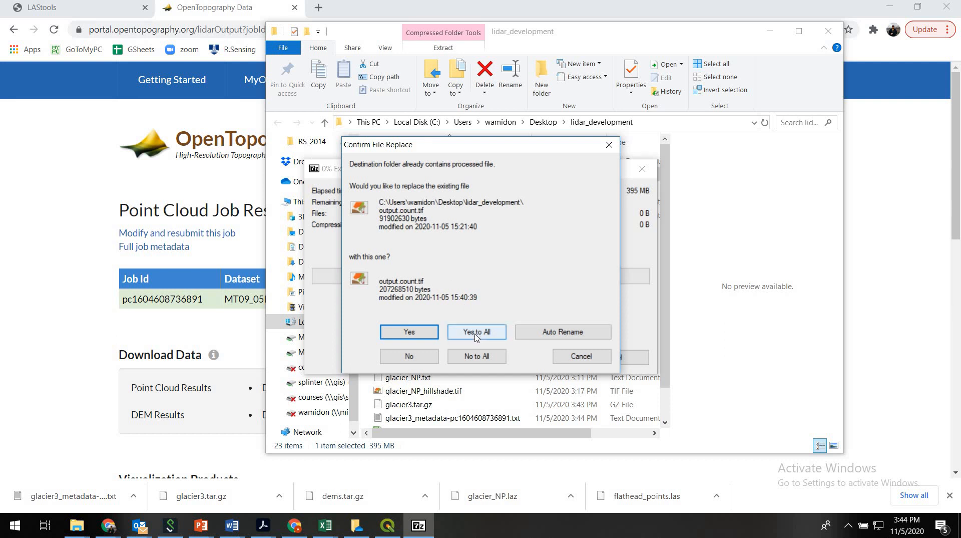
pyautogui.click(386, 527)
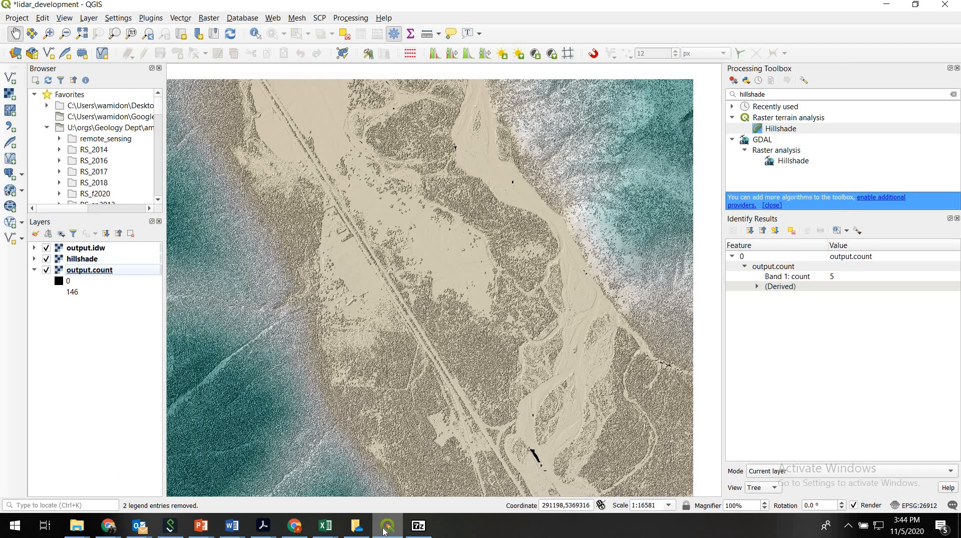
pyautogui.click(384, 529)
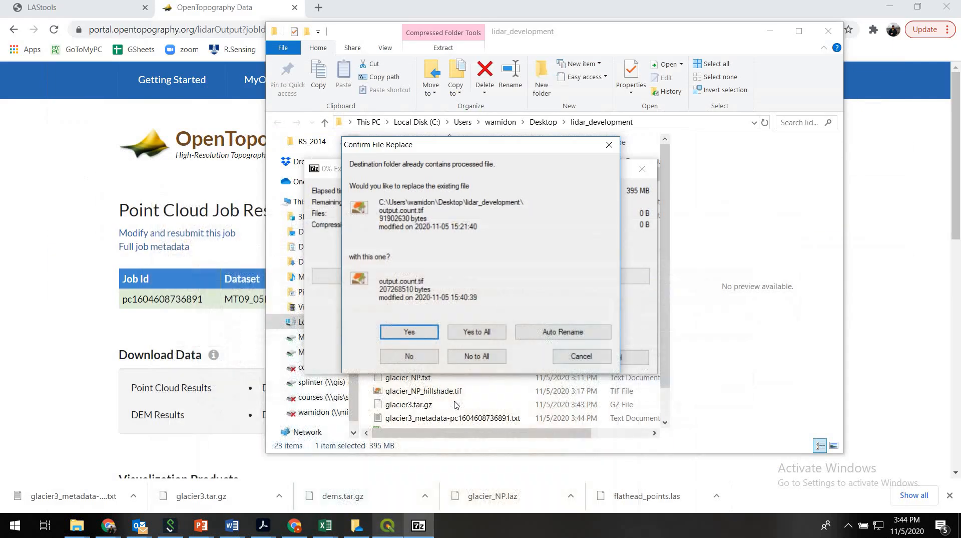
pyautogui.click(423, 358)
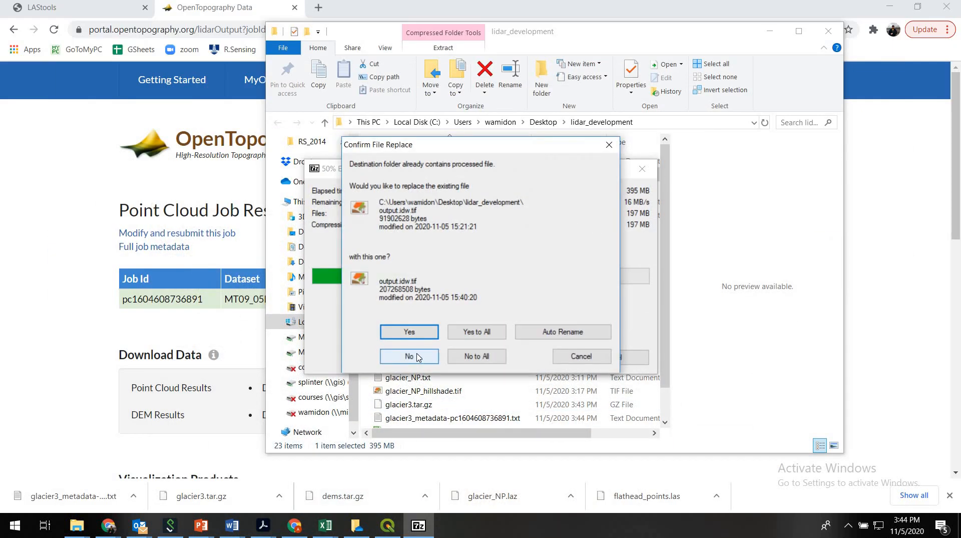
pyautogui.click(417, 356)
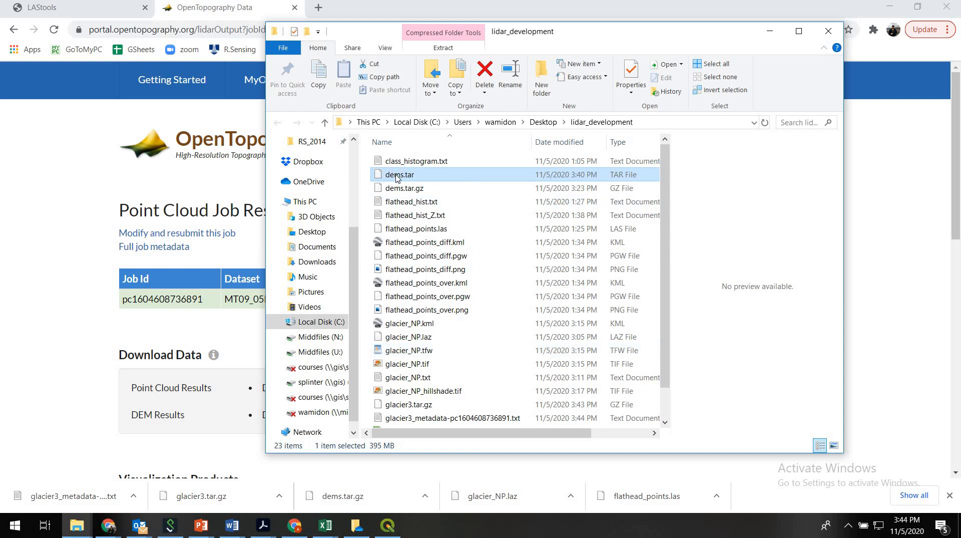
# - Extract dems.tar with 7-Zip into a dems subfolder of lidar_development, keeping full pathnames
pyautogui.rightClick(397, 177)
pyautogui.moveTo(460, 200)
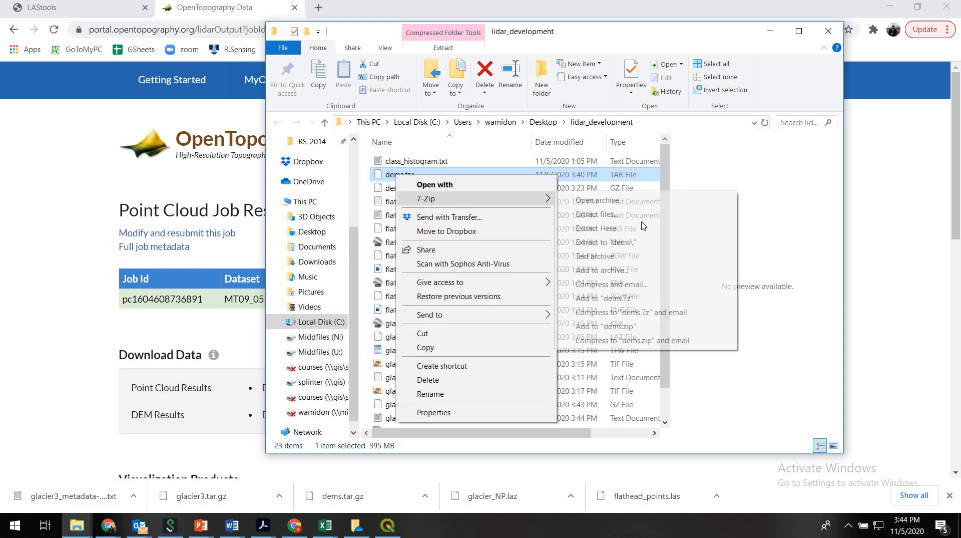
pyautogui.click(638, 215)
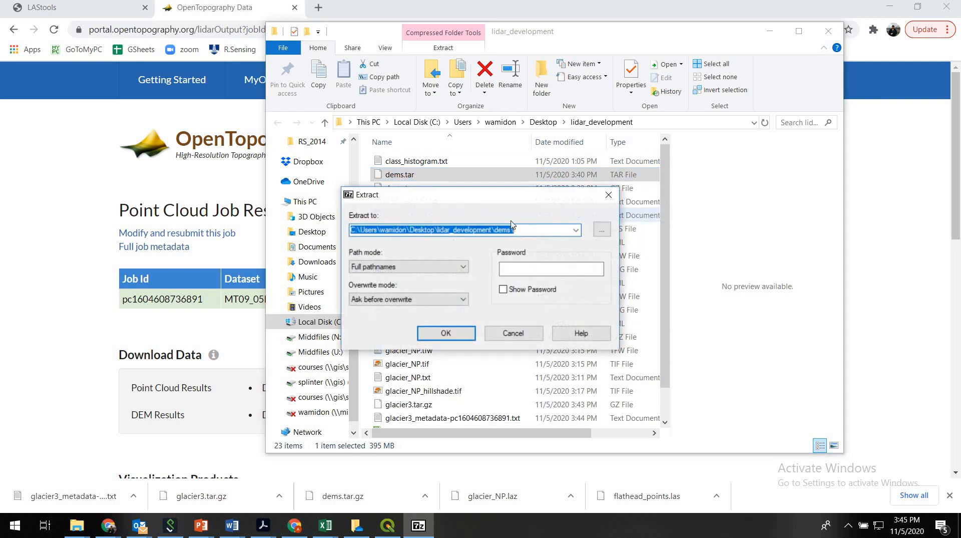
pyautogui.click(523, 230)
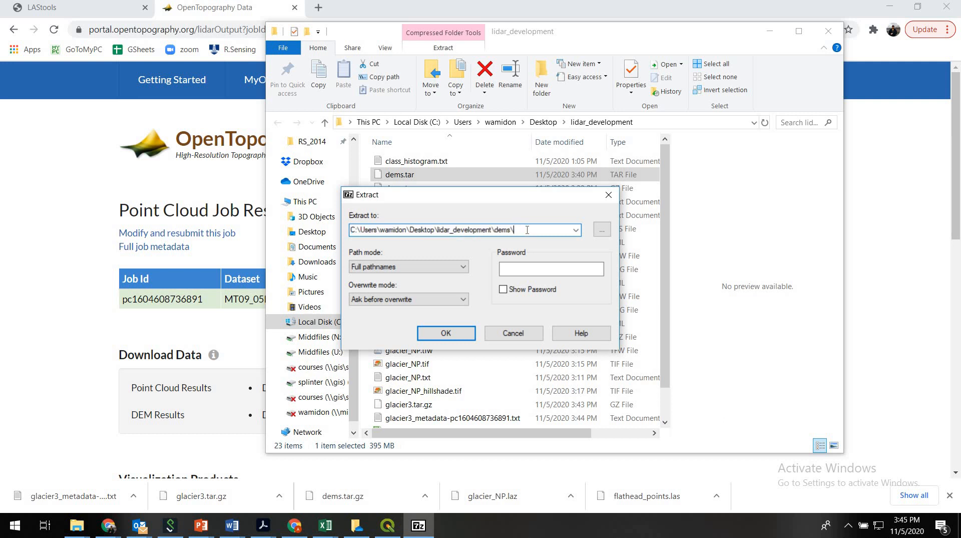
pyautogui.doubleClick(498, 231)
pyautogui.click(456, 333)
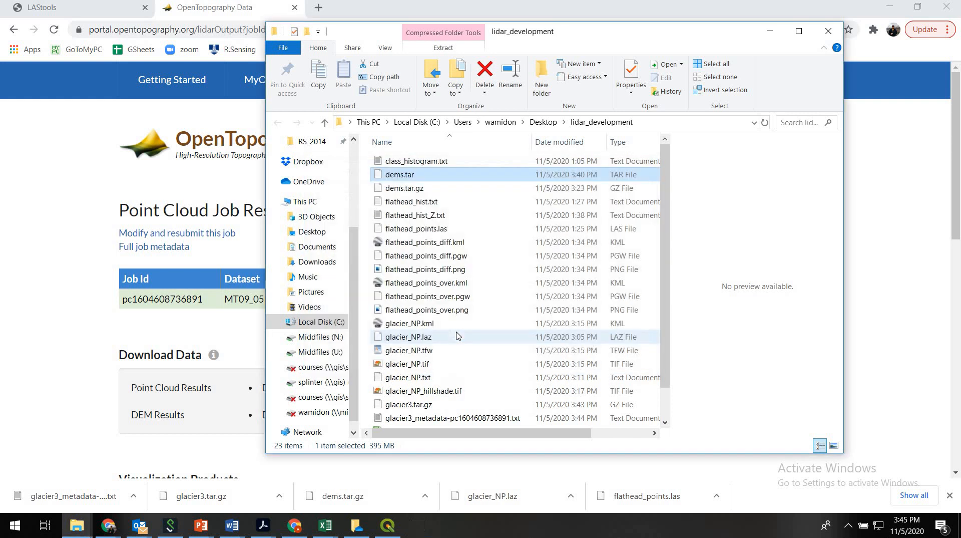
# - Open the new dems folder to check the extracted GeoTIFF files, and minimize the file window
pyautogui.scroll(-2, 665, 231)
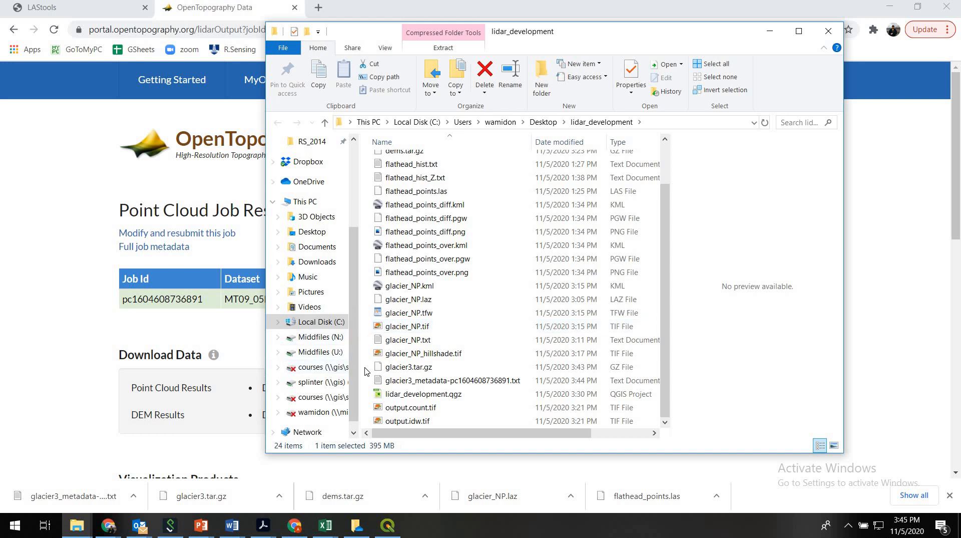
pyautogui.scroll(2, 413, 213)
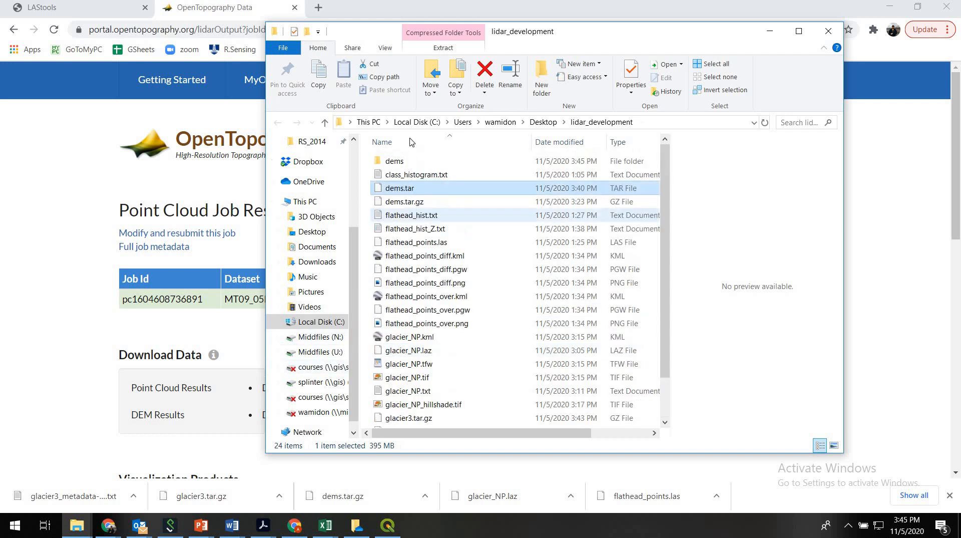
pyautogui.doubleClick(395, 163)
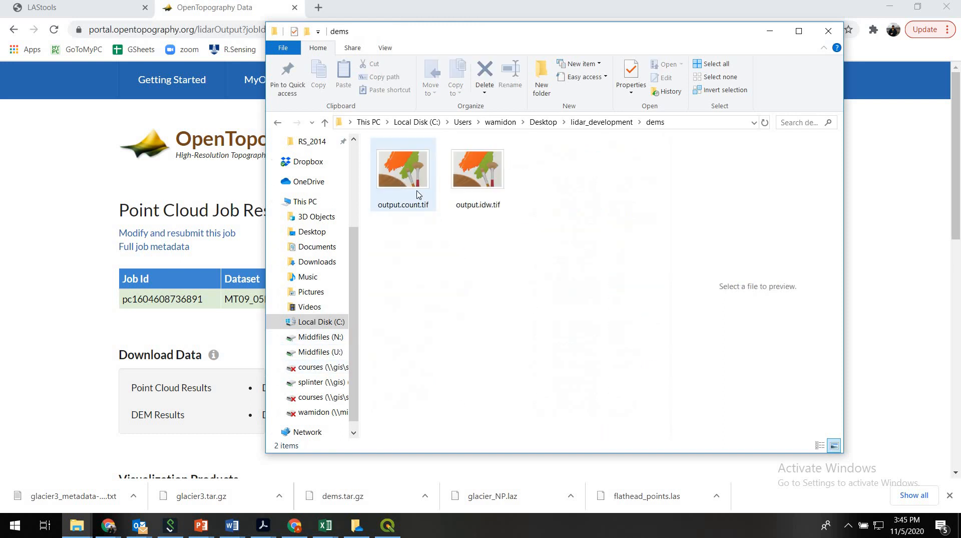
pyautogui.click(480, 194)
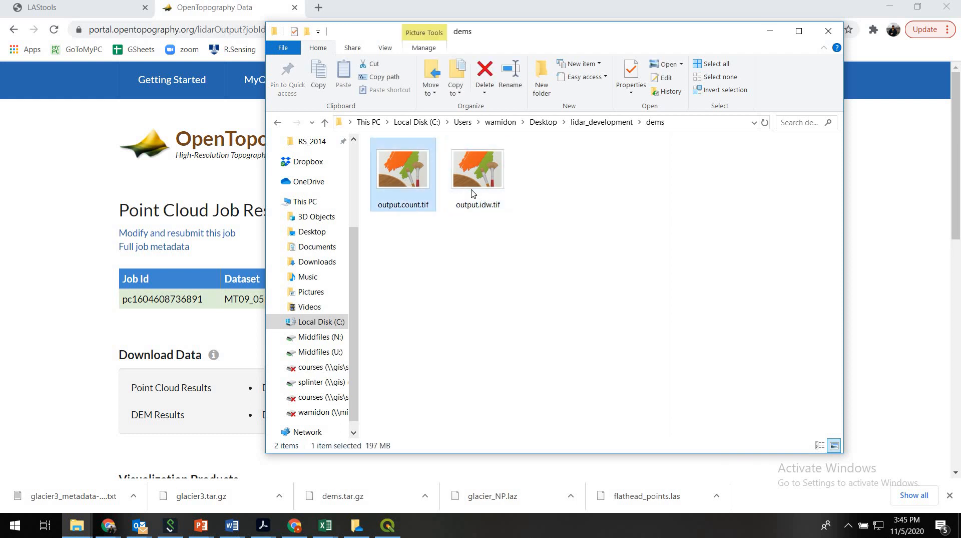
pyautogui.press('Left')
pyautogui.click(771, 33)
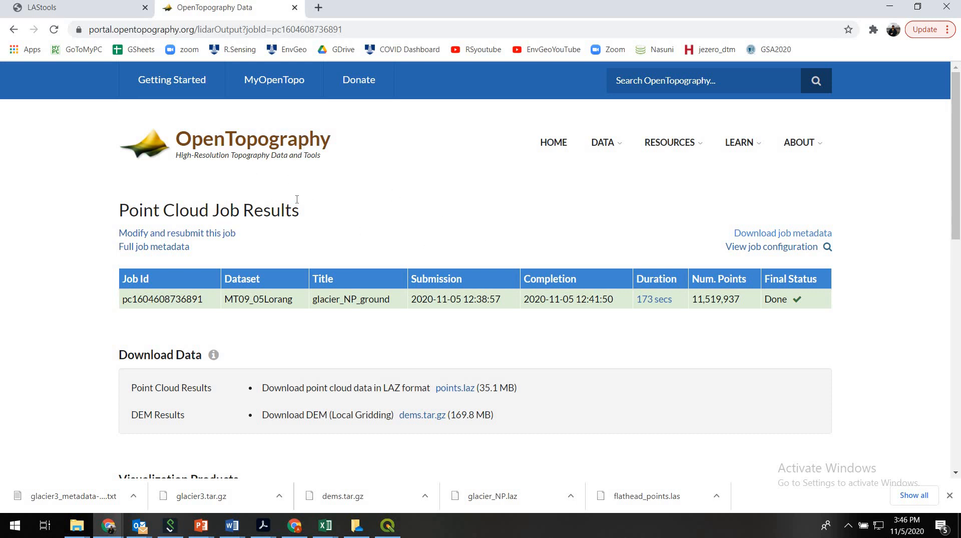
# - Reopen the finished OpenTopography job for modification and include Unclassified returns alongside Ground in the return classification
pyautogui.click(210, 237)
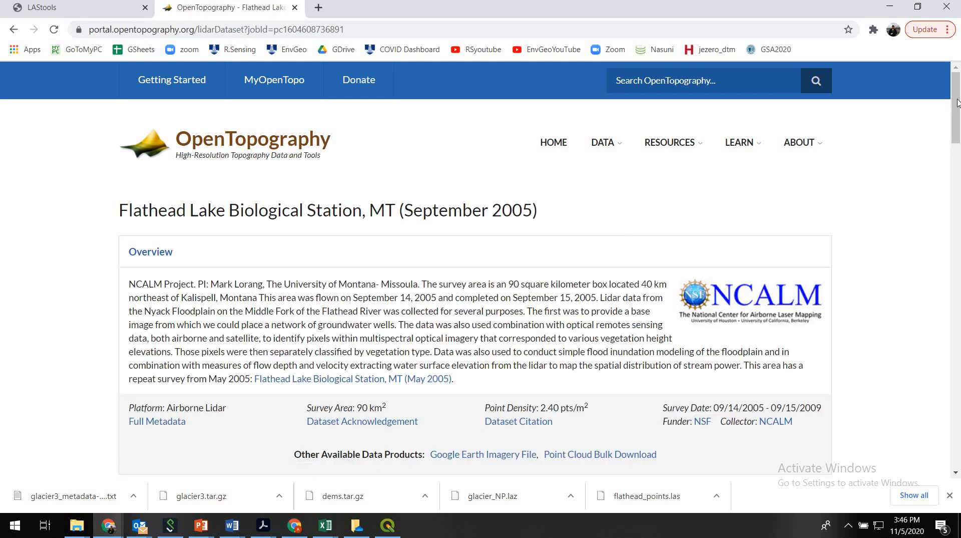
pyautogui.scroll(-9, 957, 103)
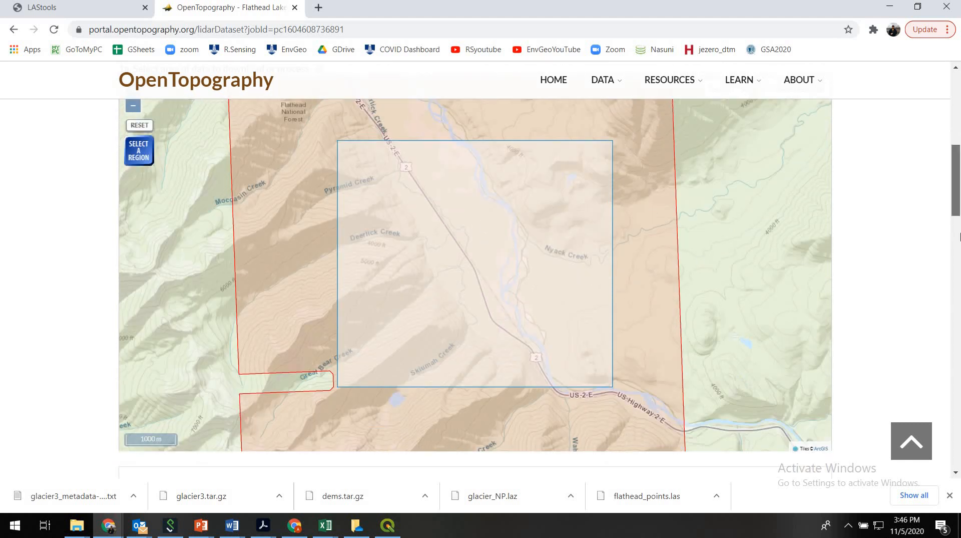
pyautogui.scroll(-8, 959, 236)
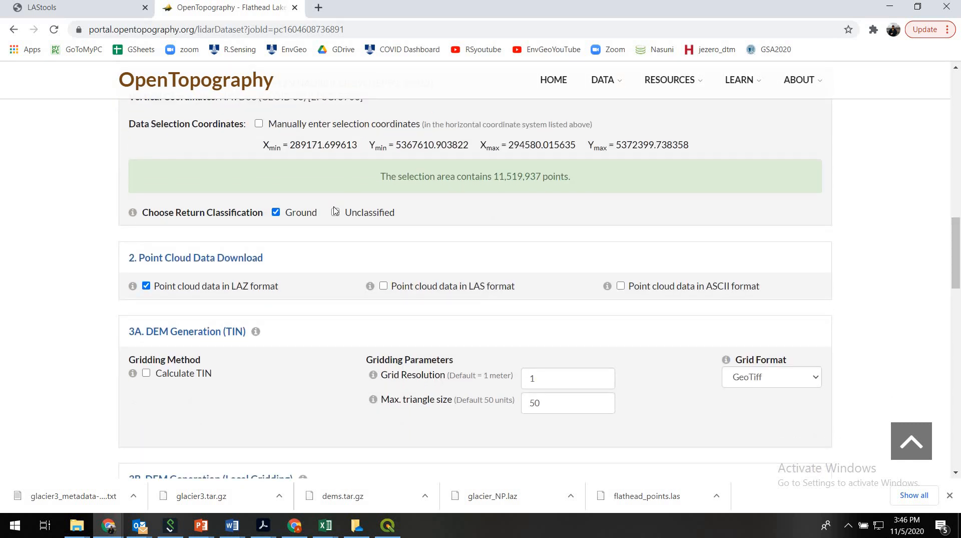
pyautogui.click(335, 213)
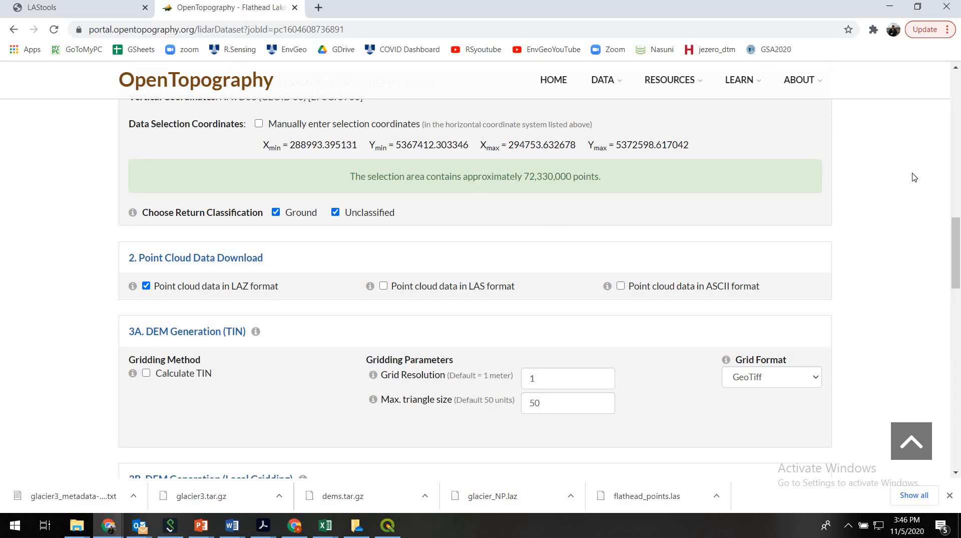
# - Change the job title to glacier_NP_unclass, update the job description to match, and submit the modified job
pyautogui.scroll(-6, 523, 277)
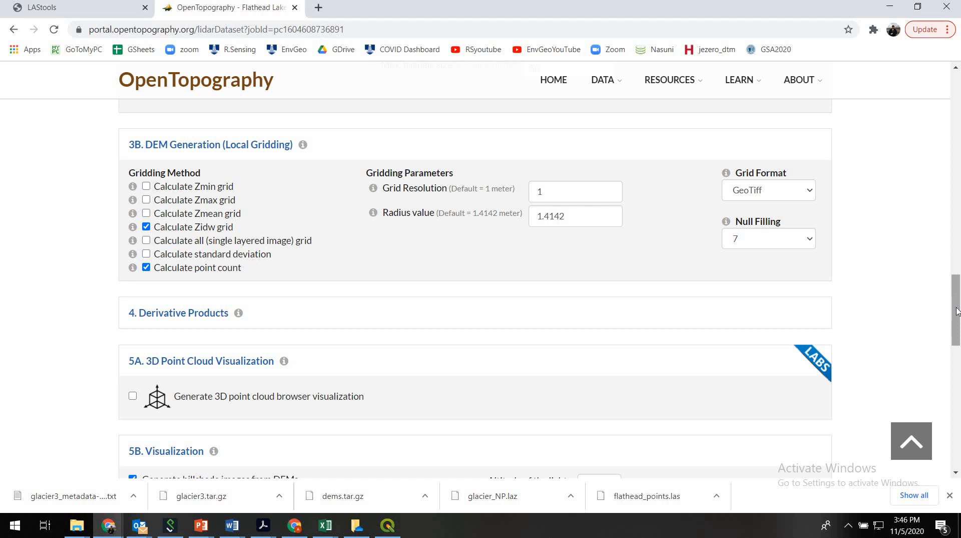
pyautogui.moveTo(956, 307); pyautogui.dragTo(958, 427)
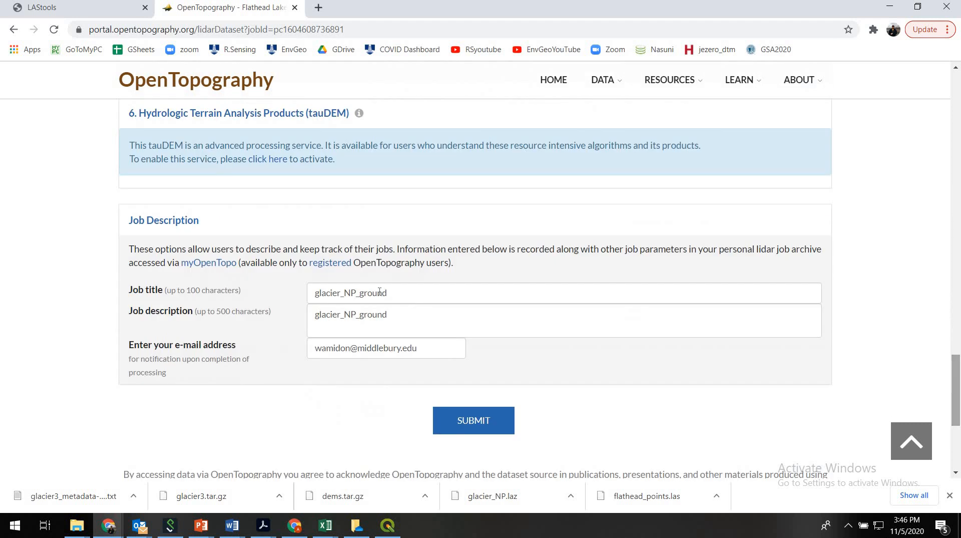
pyautogui.click(363, 296)
pyautogui.doubleClick(362, 297)
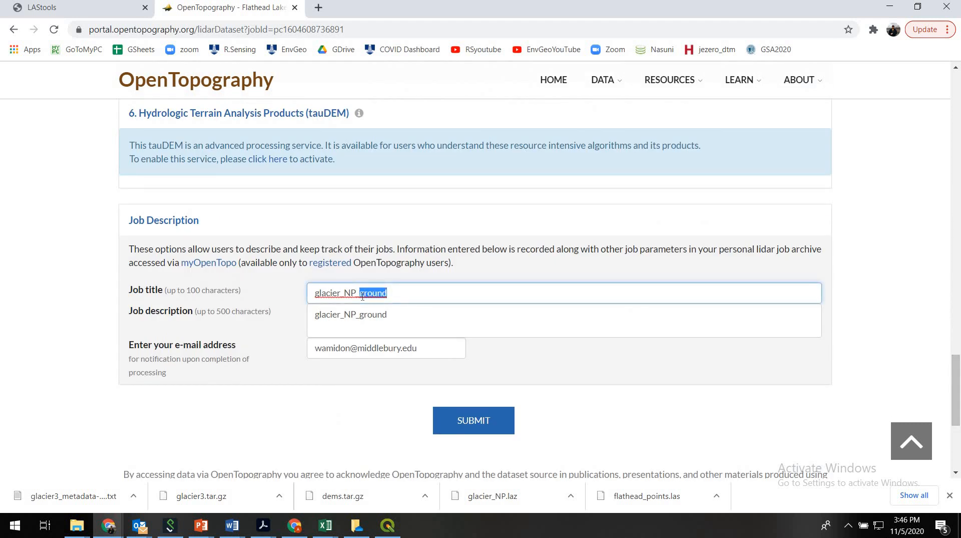
pyautogui.write('u')
pyautogui.doubleClick(360, 314)
pyautogui.write('uncl')
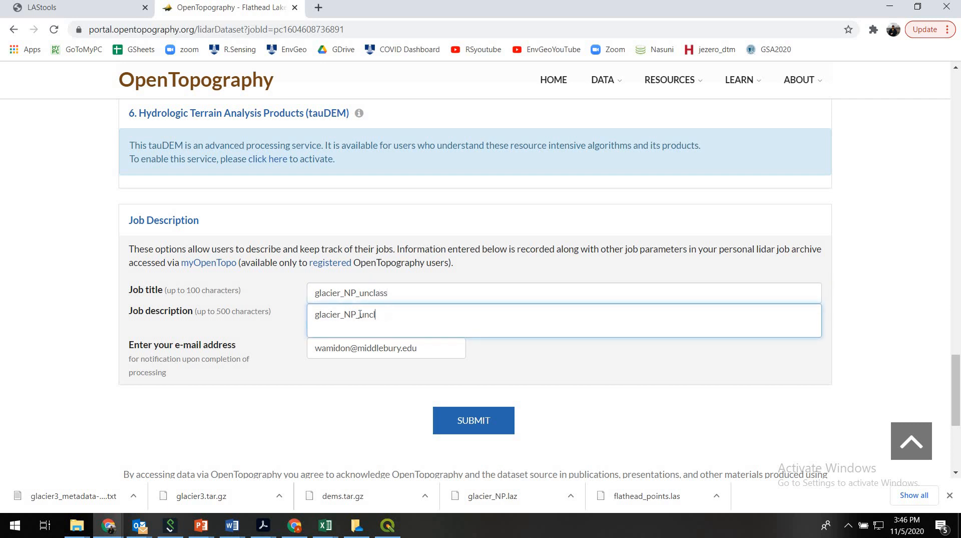
pyautogui.click(469, 421)
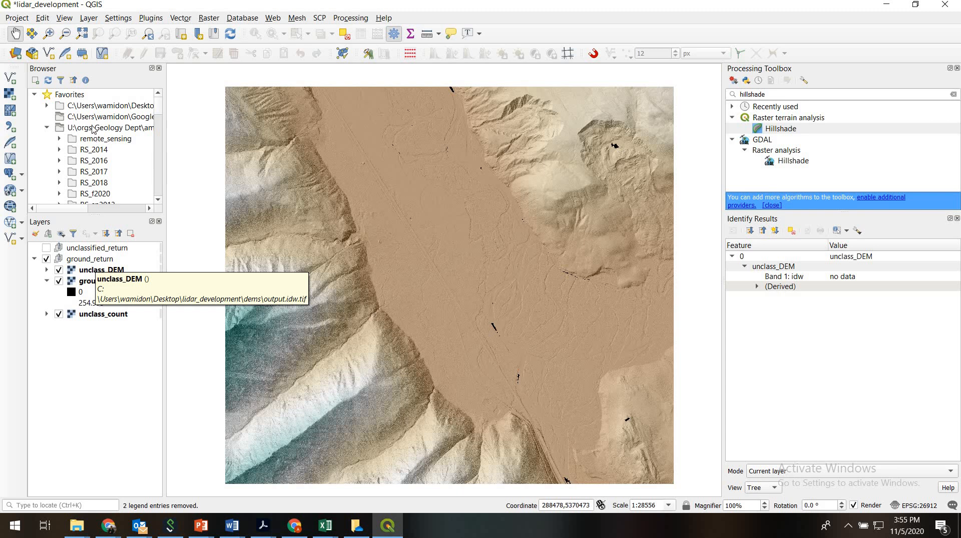
# - Add output.count.tif and output.idw.tif from the unclass_DEM folder to the project as raster layers
pyautogui.click(16, 53)
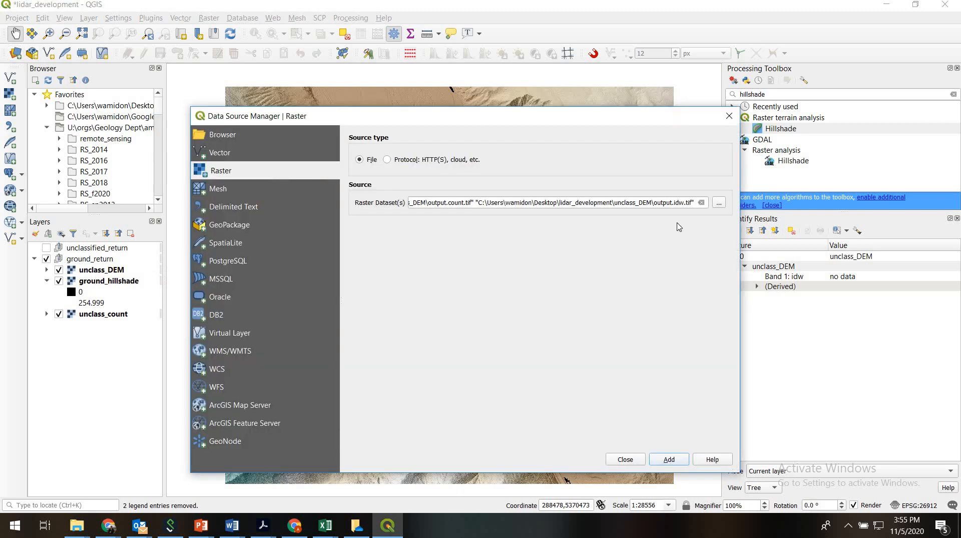
pyautogui.click(720, 209)
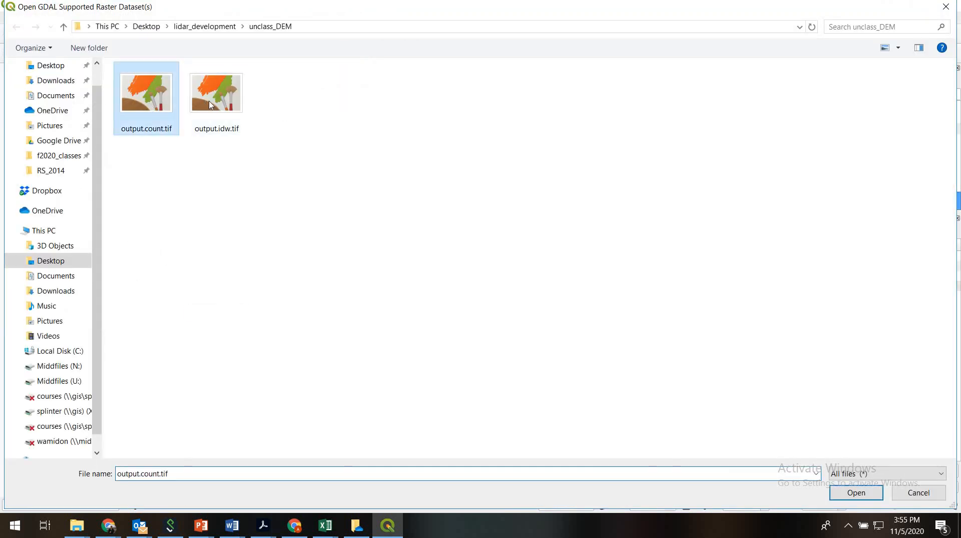
pyautogui.keyDown('ctrl'); pyautogui.click(209, 104); pyautogui.keyUp('ctrl')
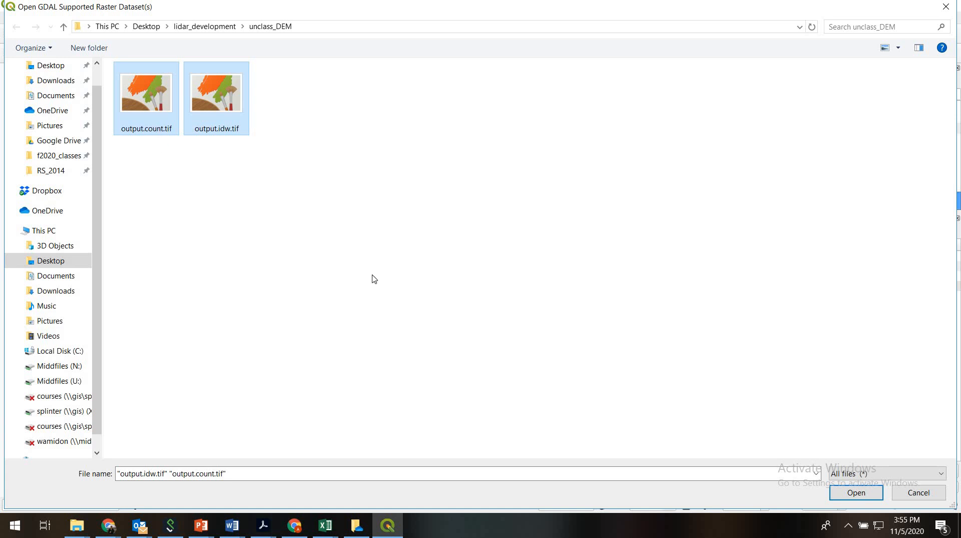
pyautogui.click(866, 494)
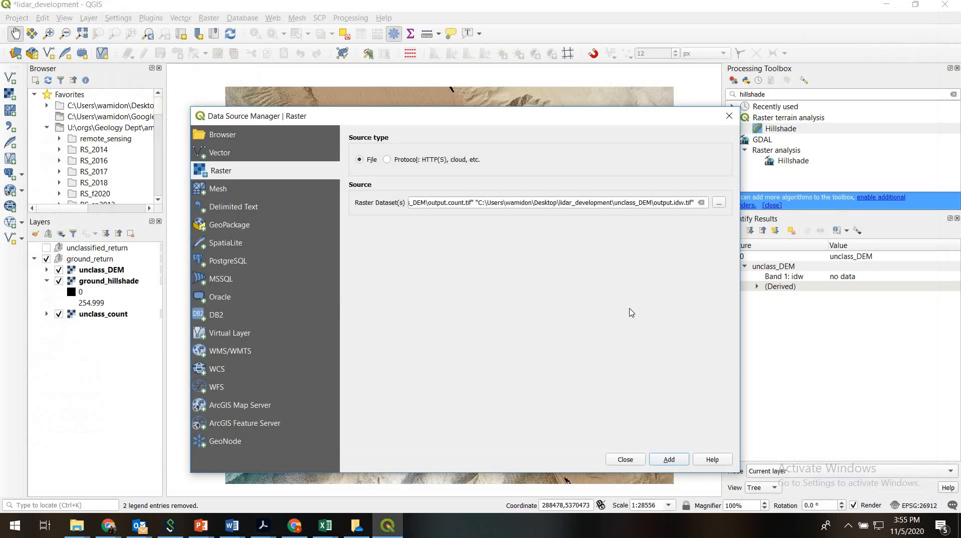
pyautogui.click(670, 459)
pyautogui.click(624, 459)
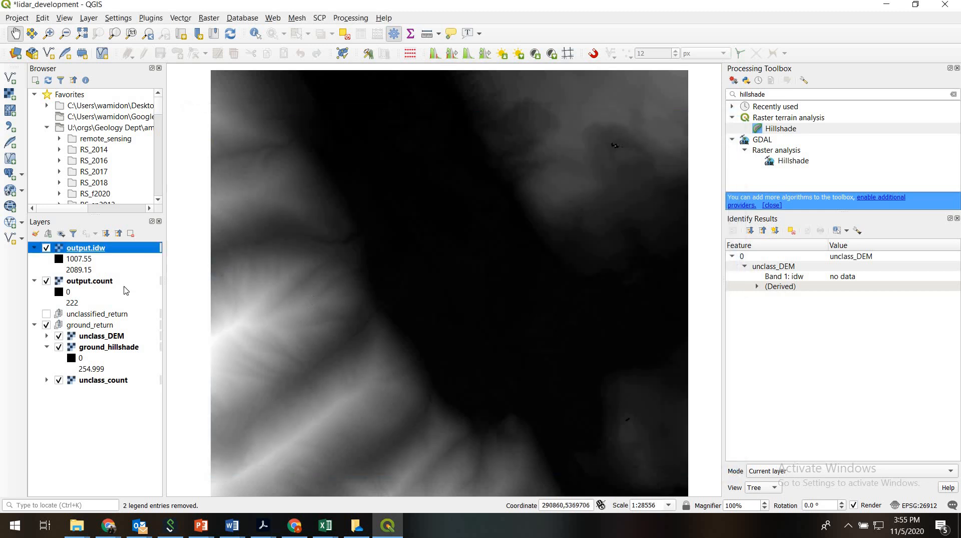
# - Move the output.idw and output.count layers together into the unclassified_return group
pyautogui.click(83, 316)
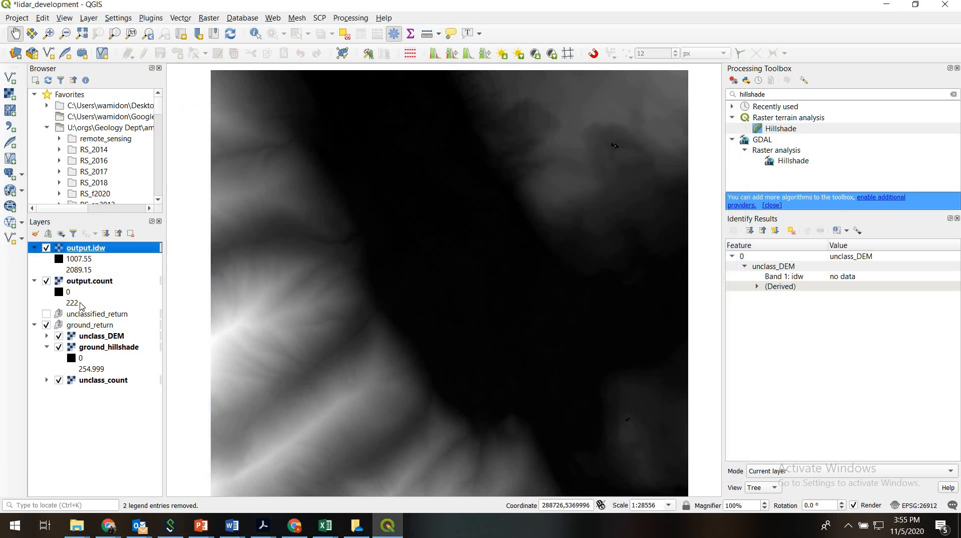
pyautogui.click(84, 248)
pyautogui.keyDown('ctrl'); pyautogui.click(99, 281); pyautogui.keyUp('ctrl')
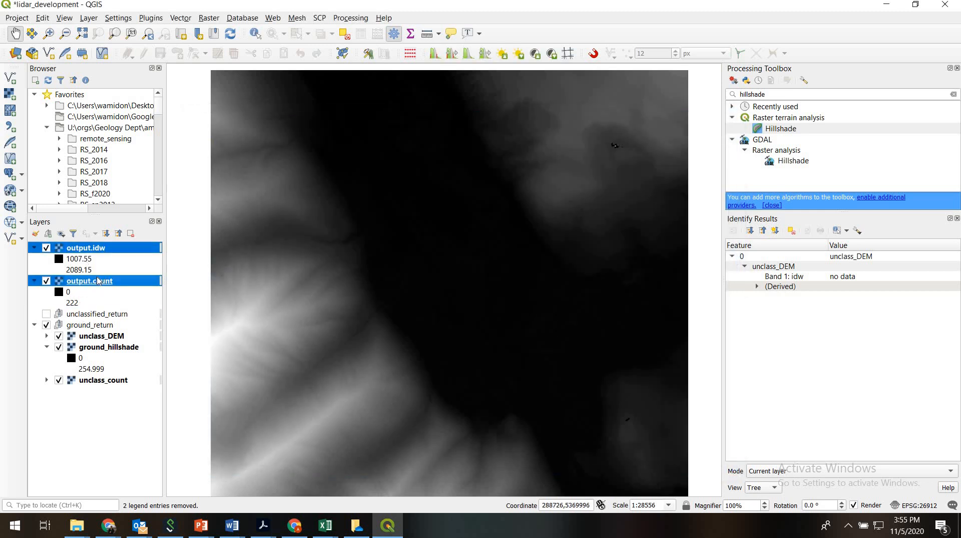
pyautogui.moveTo(98, 281); pyautogui.dragTo(95, 314)
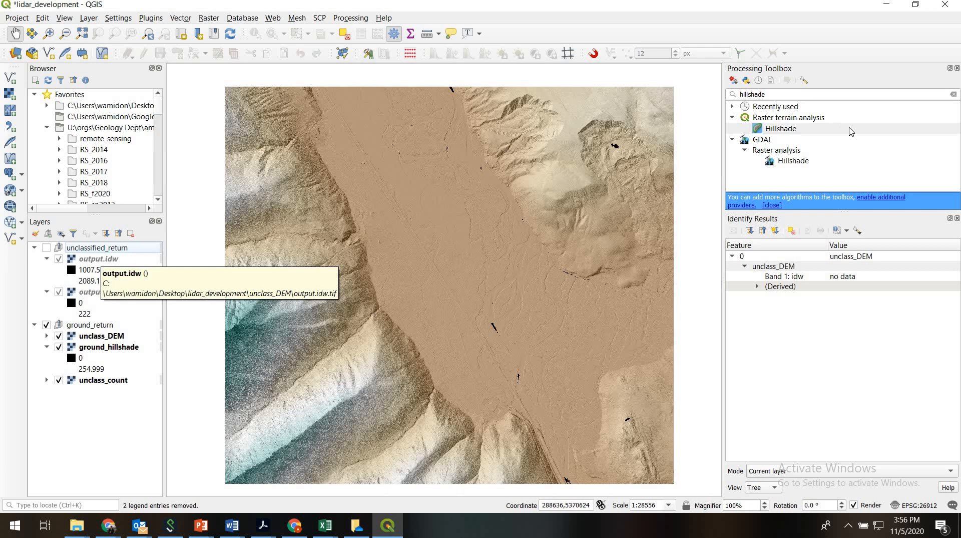
# - Create a hillshade from the output.idw elevation layer, choosing to save the output to a file
pyautogui.doubleClick(796, 130)
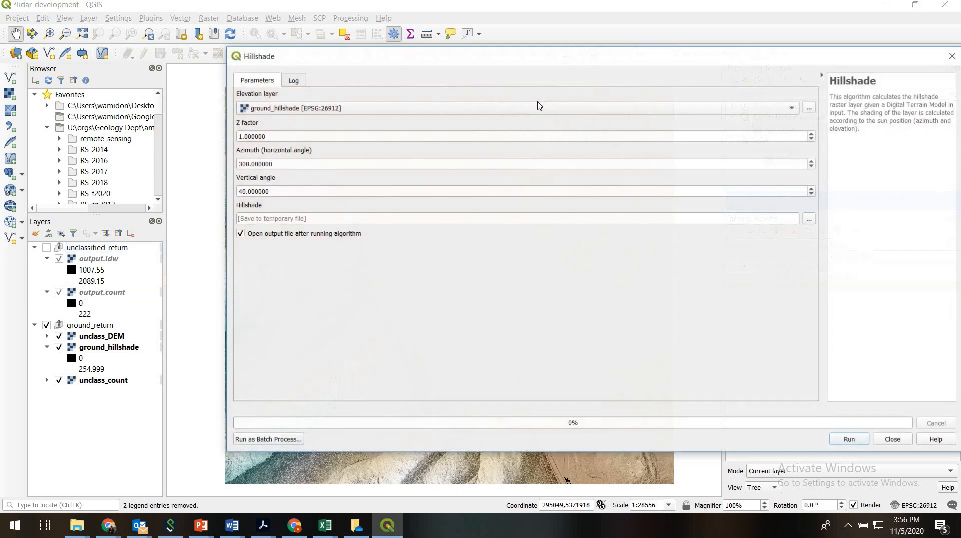
pyautogui.click(362, 110)
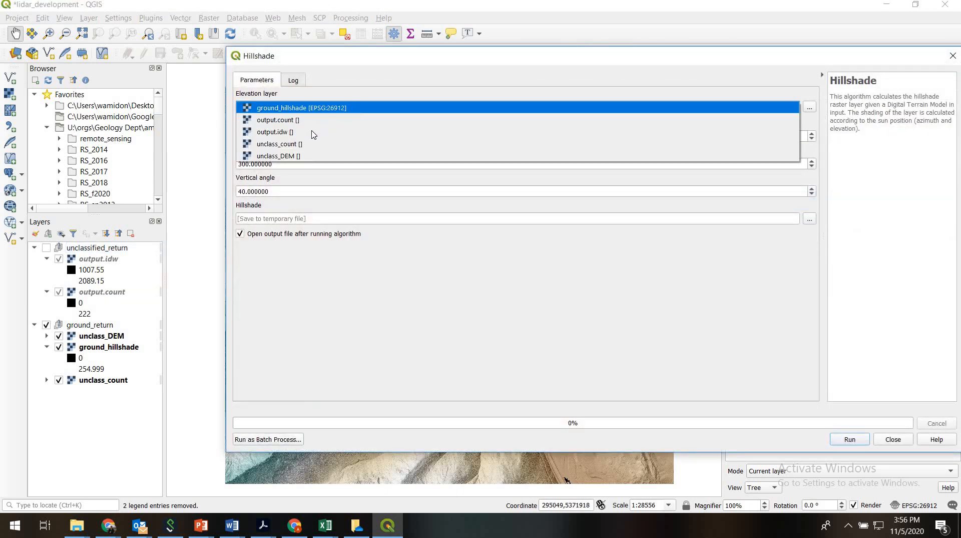
pyautogui.click(285, 123)
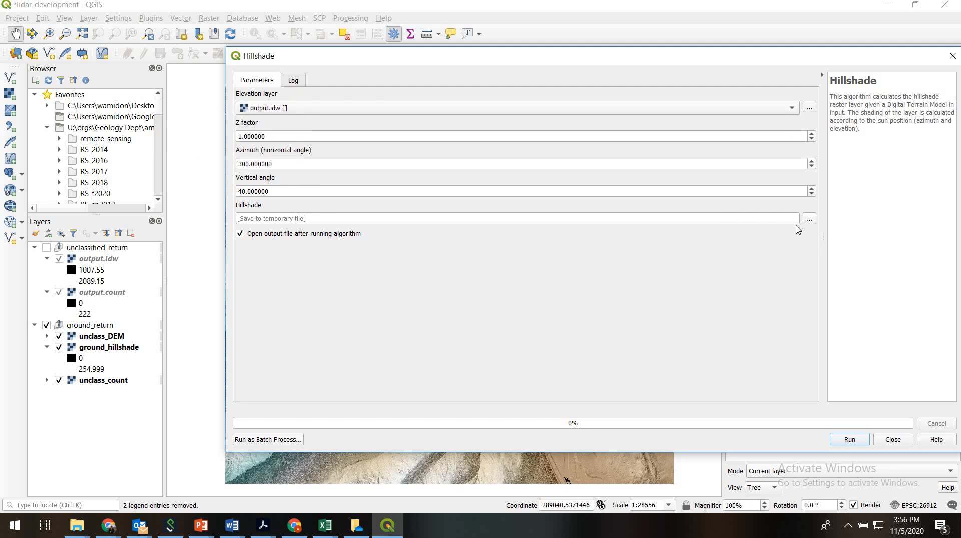
pyautogui.click(810, 219)
pyautogui.click(831, 243)
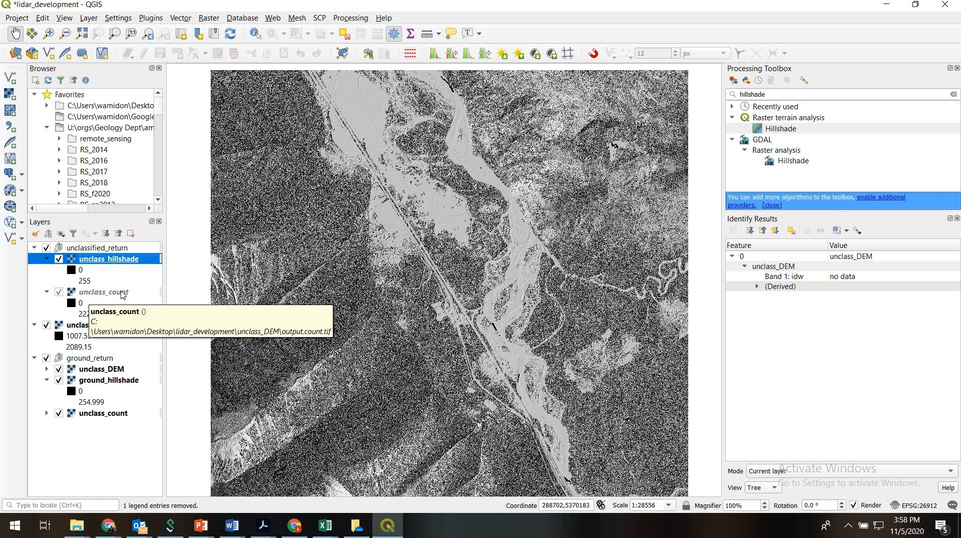
# - Move the ungrouped unclass_DEM layer into the unclassified_return group, above the unclass_hillshade layer
pyautogui.click(120, 293)
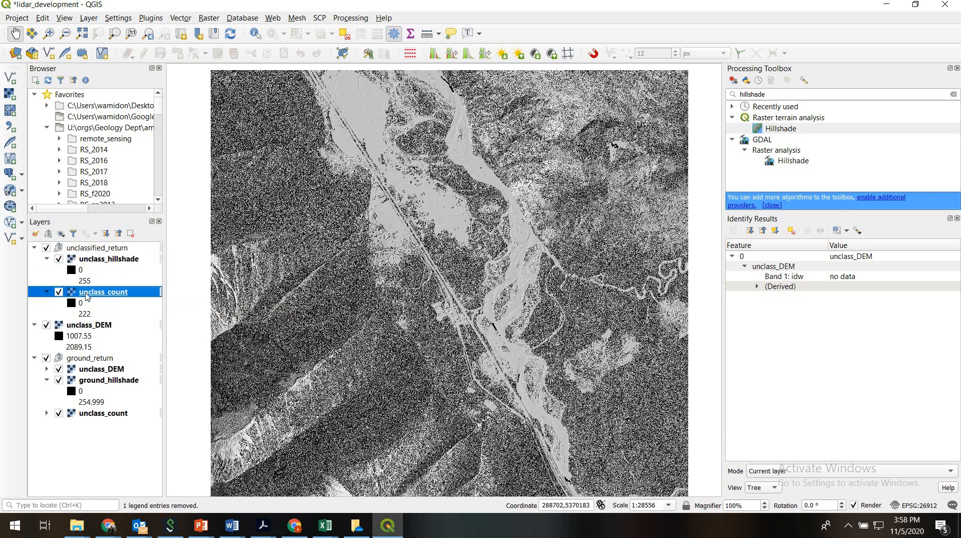
pyautogui.click(97, 326)
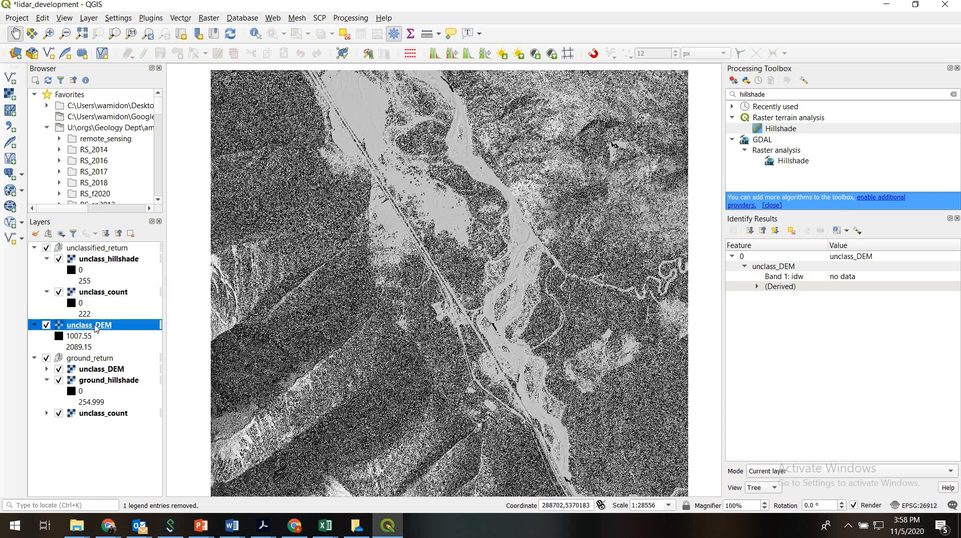
pyautogui.moveTo(97, 326); pyautogui.dragTo(107, 252)
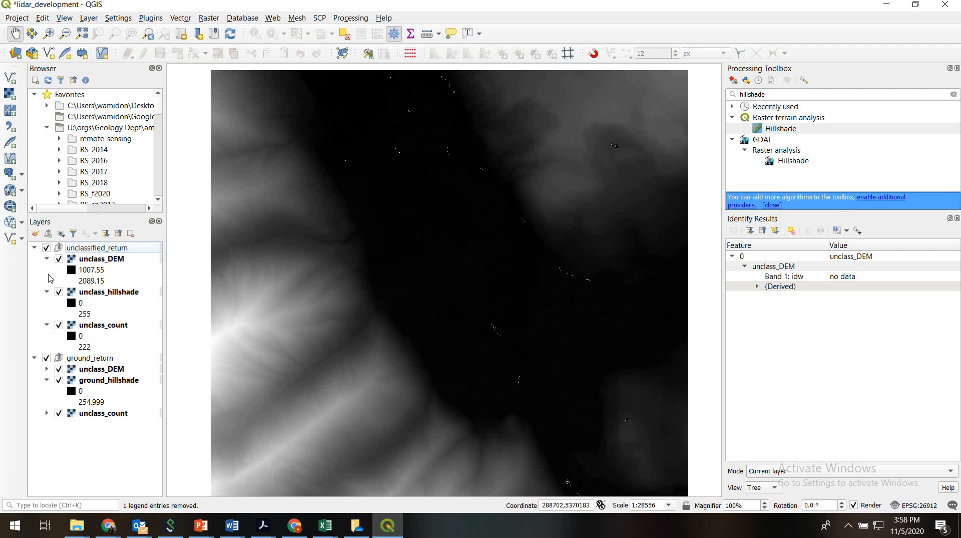
# - Collapse the legends of the DEM, hillshade and count layers inside the unclassified_return group
pyautogui.click(34, 247)
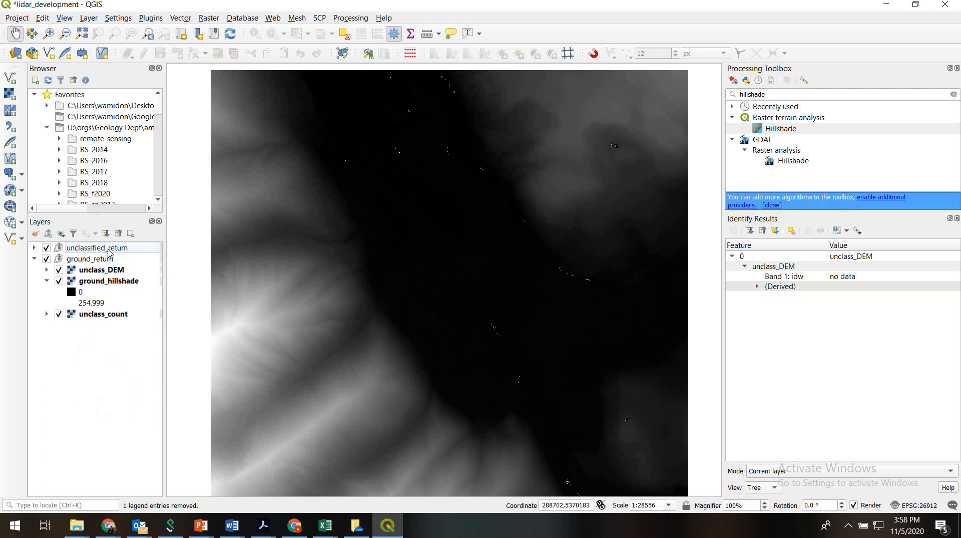
pyautogui.click(34, 258)
pyautogui.click(34, 258)
pyautogui.click(34, 247)
pyautogui.click(46, 258)
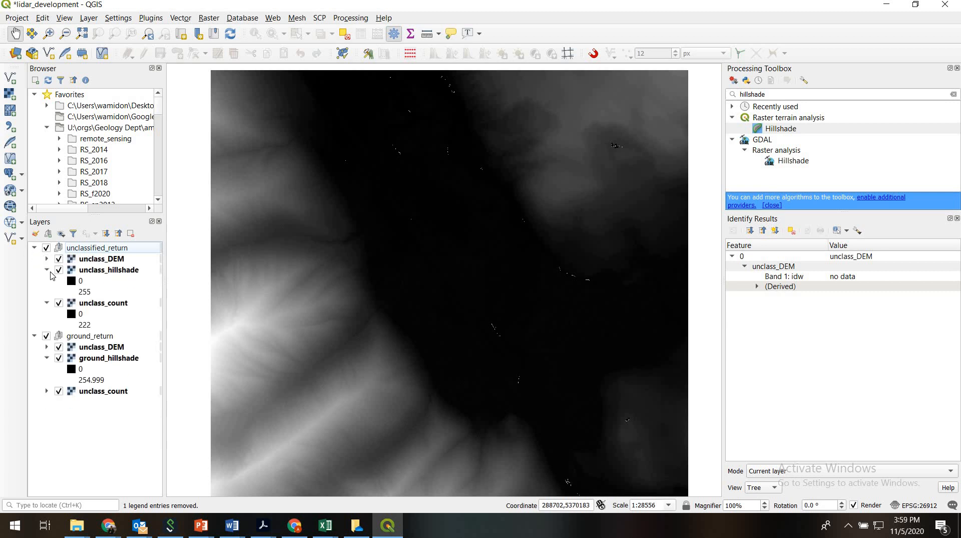
pyautogui.click(48, 271)
pyautogui.click(47, 280)
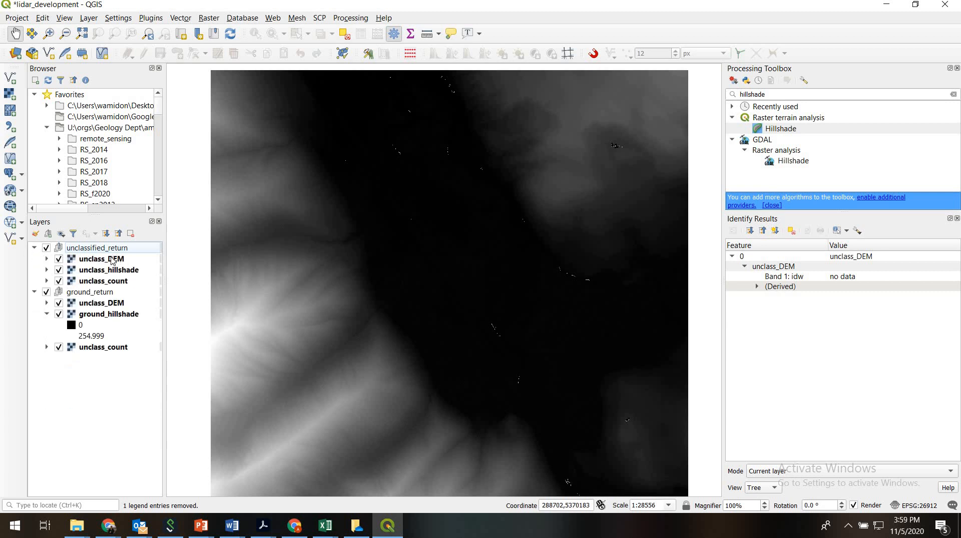
# - Style the unclassified_return group's unclass_DEM as singleband pseudocolor, using mean +/- 2.00 standard deviations for its value range
pyautogui.click(110, 264)
pyautogui.rightClick(110, 264)
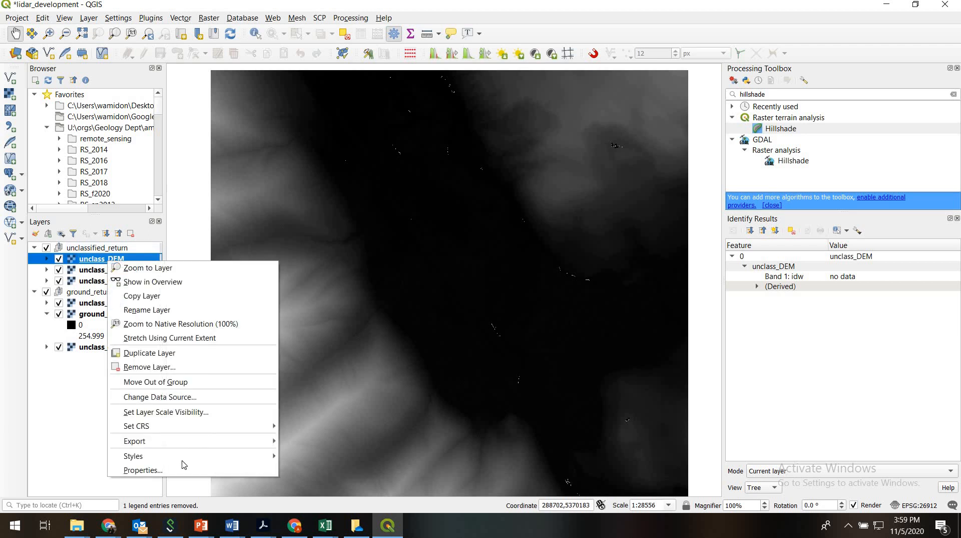
pyautogui.click(140, 470)
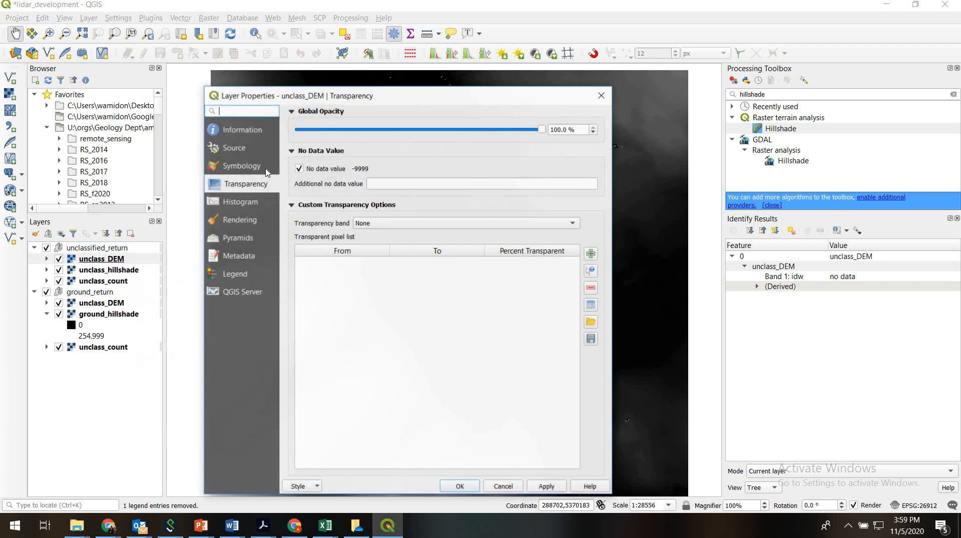
pyautogui.click(239, 168)
pyautogui.click(383, 135)
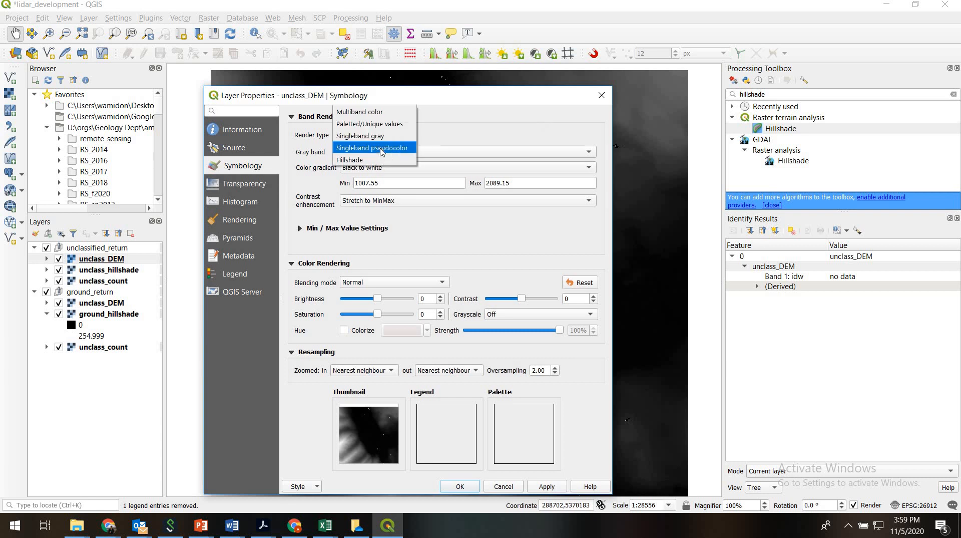
pyautogui.click(382, 148)
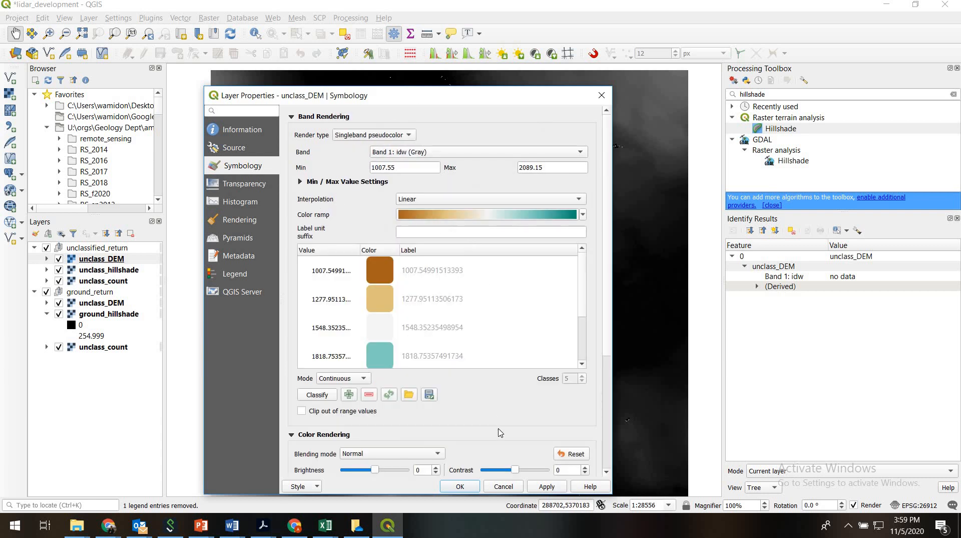
pyautogui.click(302, 182)
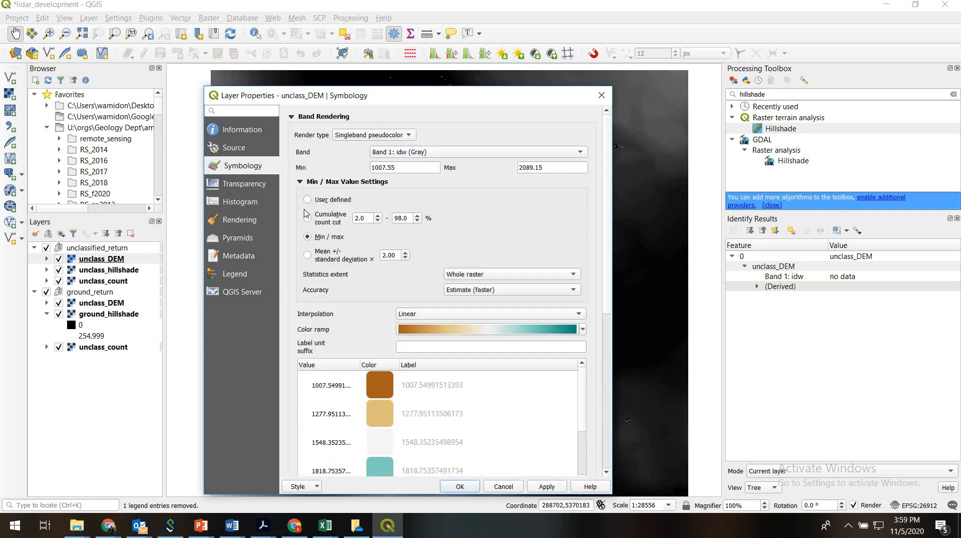
pyautogui.click(546, 487)
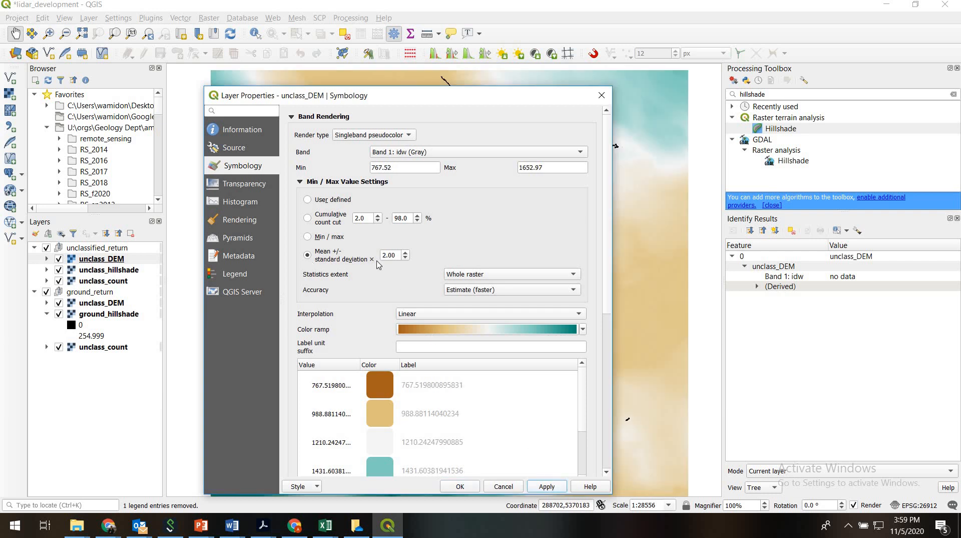
# - Lower the global opacity of the styled unclass_DEM layer to let the underlying hillshade show through
pyautogui.click(256, 184)
pyautogui.click(406, 131)
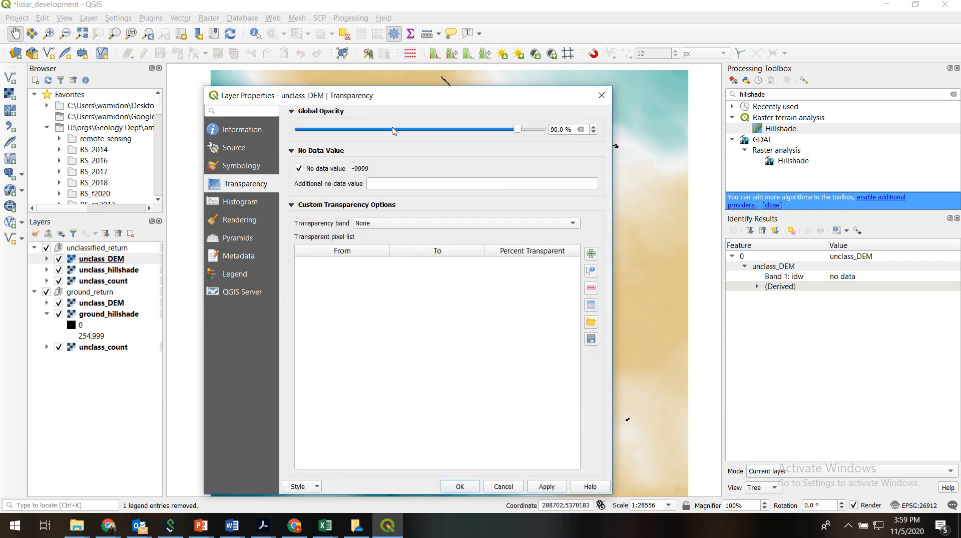
pyautogui.moveTo(520, 133); pyautogui.dragTo(404, 138)
pyautogui.click(462, 485)
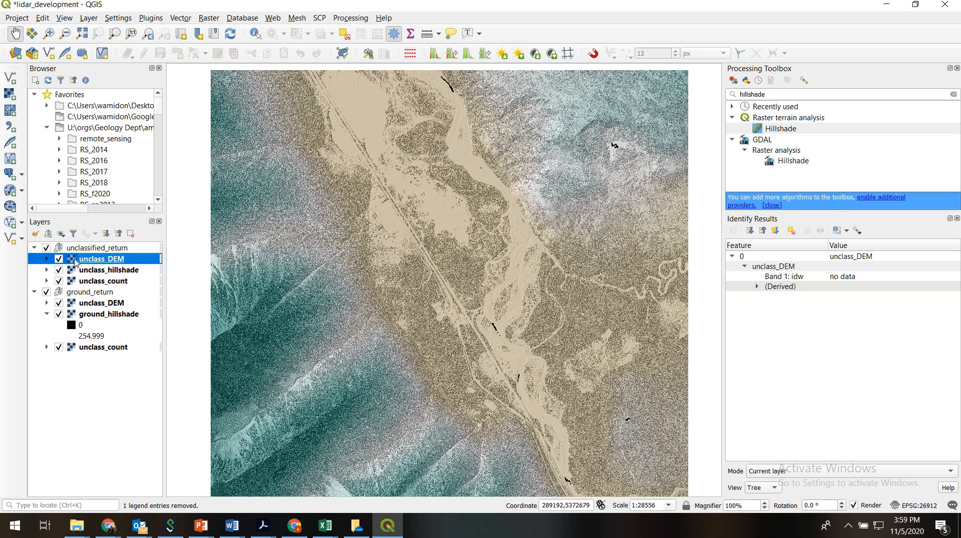
# - Compare the unclassified and ground-only surfaces around the valley road by toggling the unclassified_return group's visibility
pyautogui.click(48, 33)
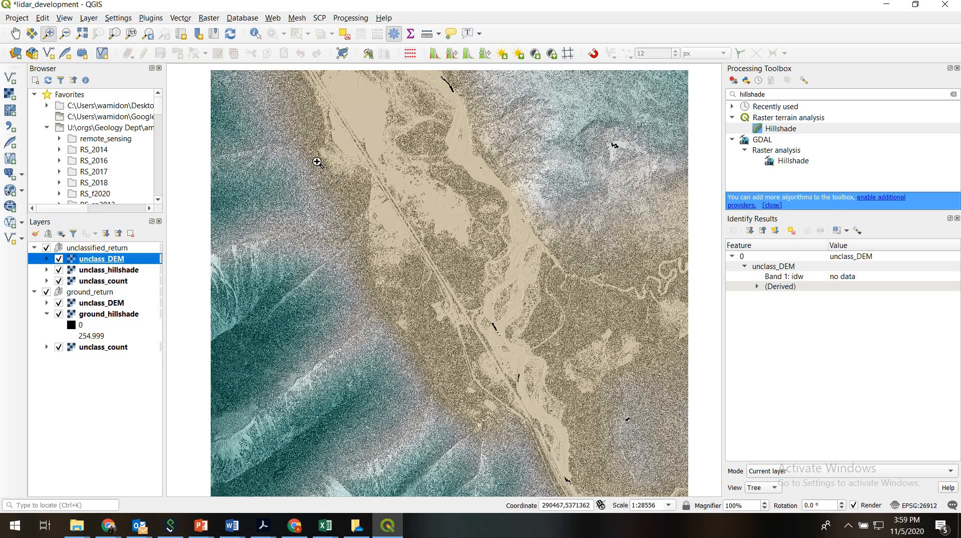
pyautogui.moveTo(316, 161); pyautogui.dragTo(485, 331)
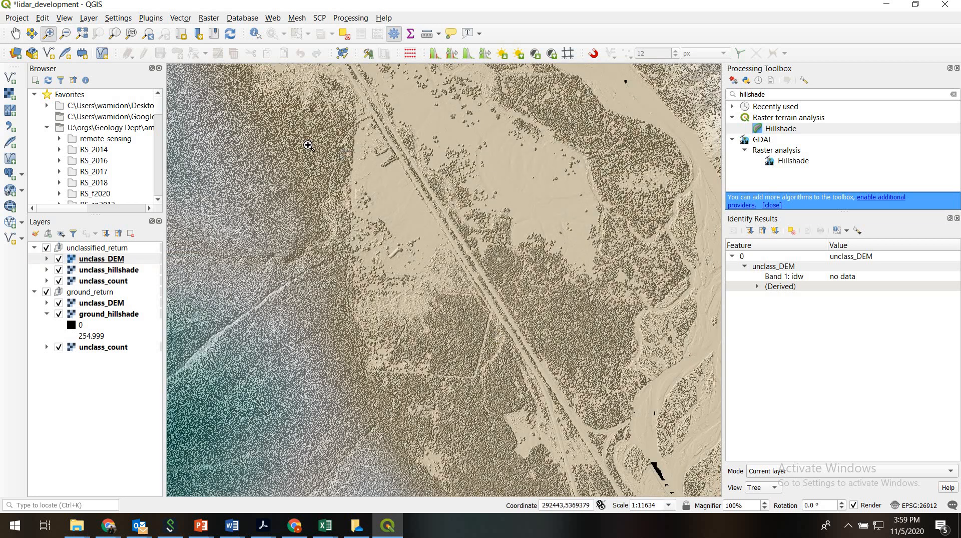
pyautogui.moveTo(287, 136); pyautogui.dragTo(539, 339)
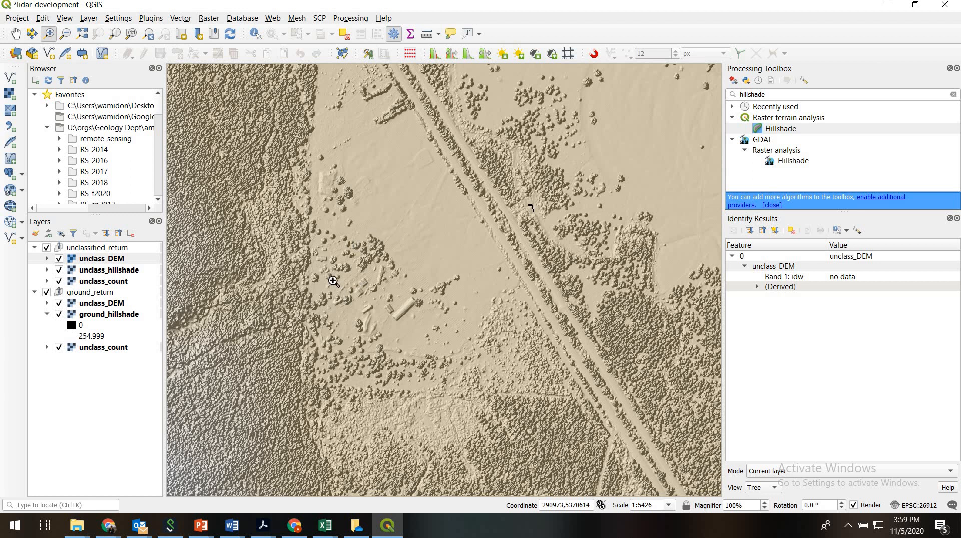
pyautogui.click(46, 248)
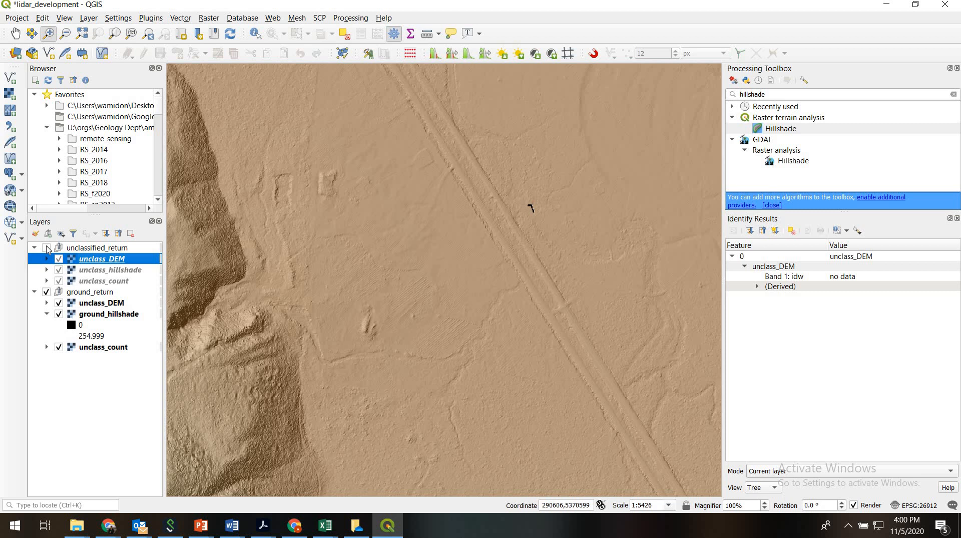
pyautogui.click(46, 248)
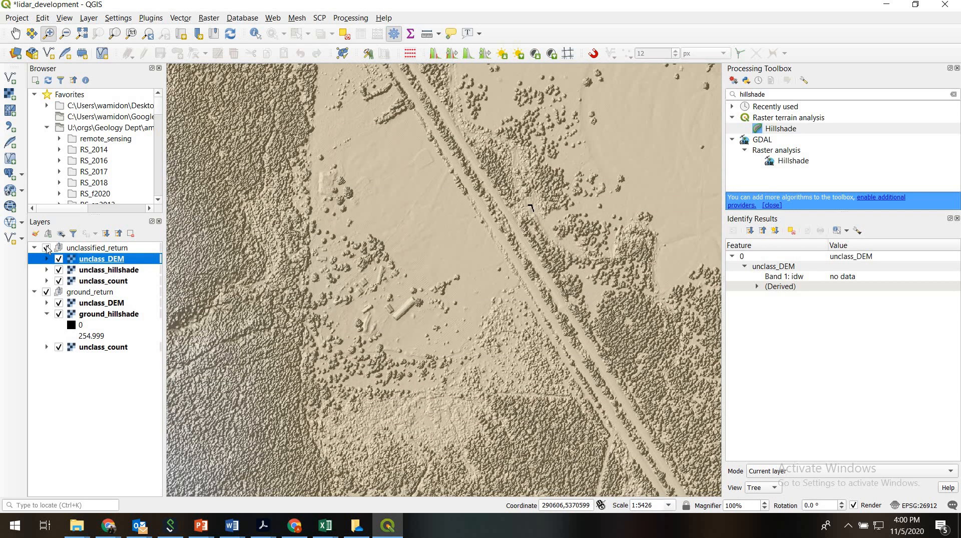
pyautogui.click(46, 248)
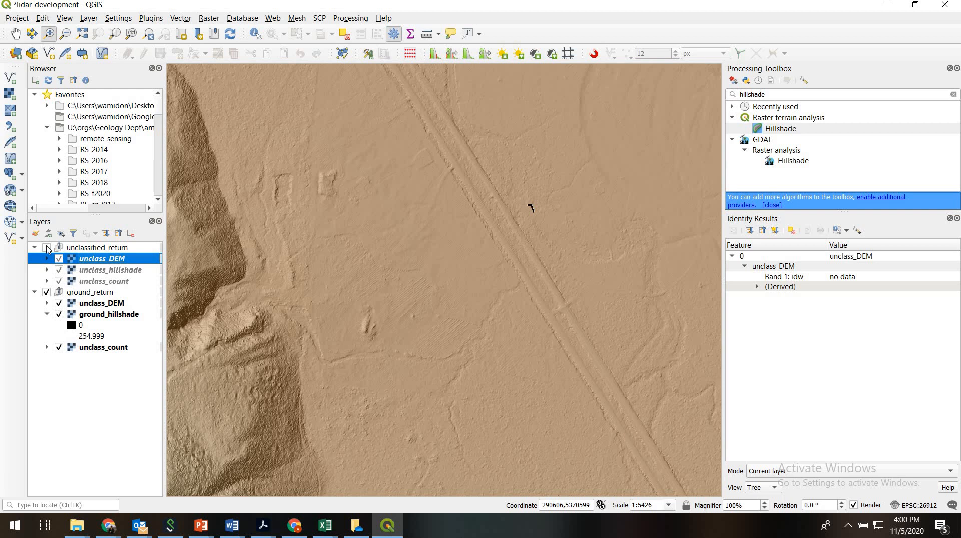
pyautogui.click(47, 248)
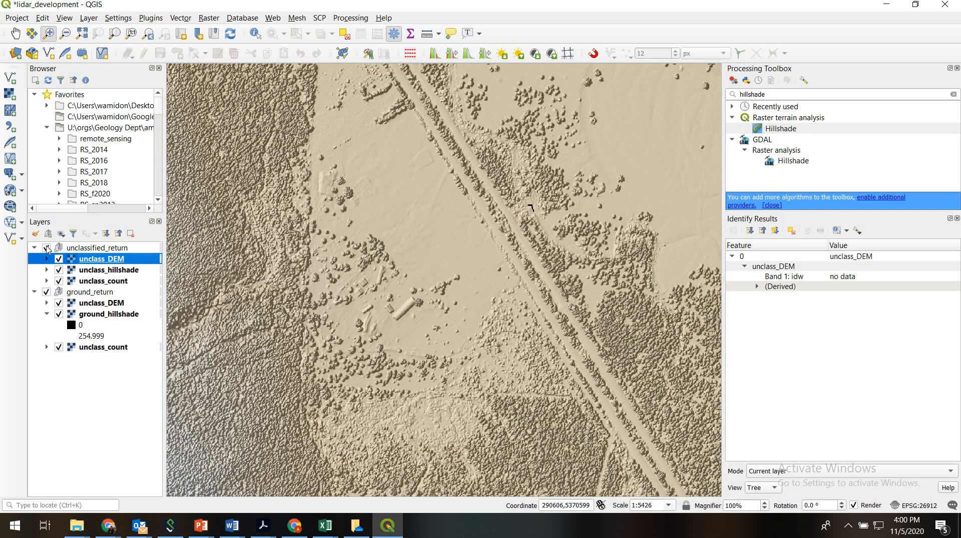
pyautogui.click(47, 248)
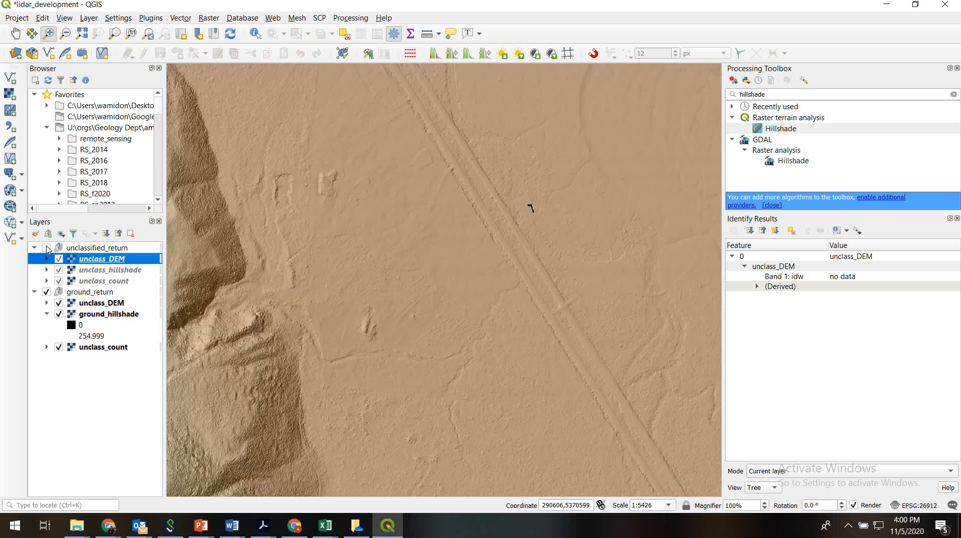
pyautogui.click(47, 248)
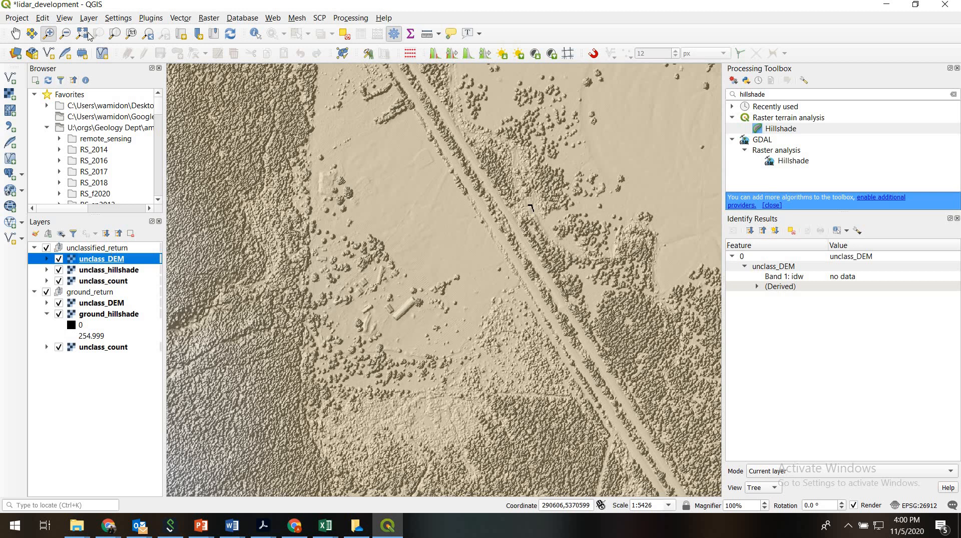
# - Compare the unclassified and ground-only surfaces on the landslide-scarred mountainside east of the river by toggling the unclassified_return group's visibility, ending with it hidden
pyautogui.click(70, 33)
pyautogui.click(360, 245)
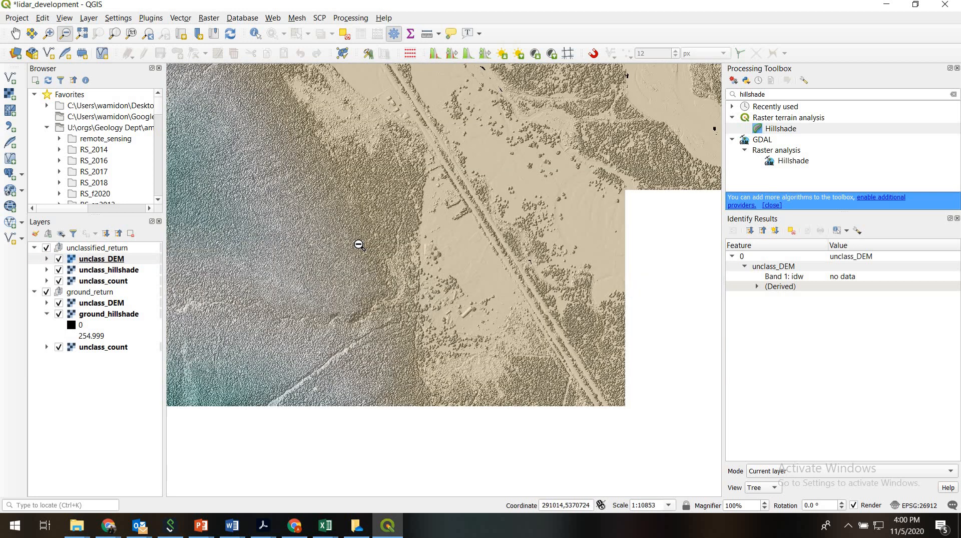
pyautogui.click(461, 202)
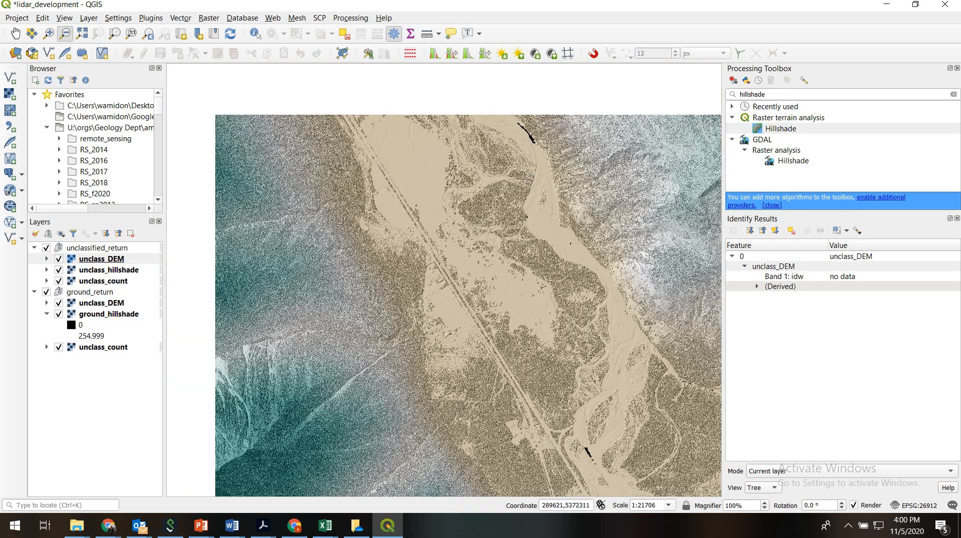
pyautogui.click(49, 33)
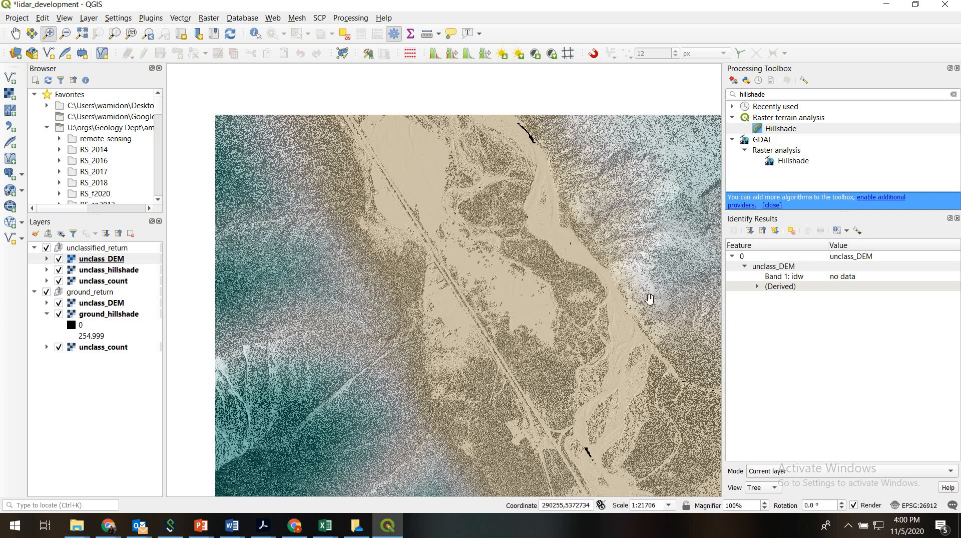
pyautogui.moveTo(649, 298); pyautogui.dragTo(344, 278)
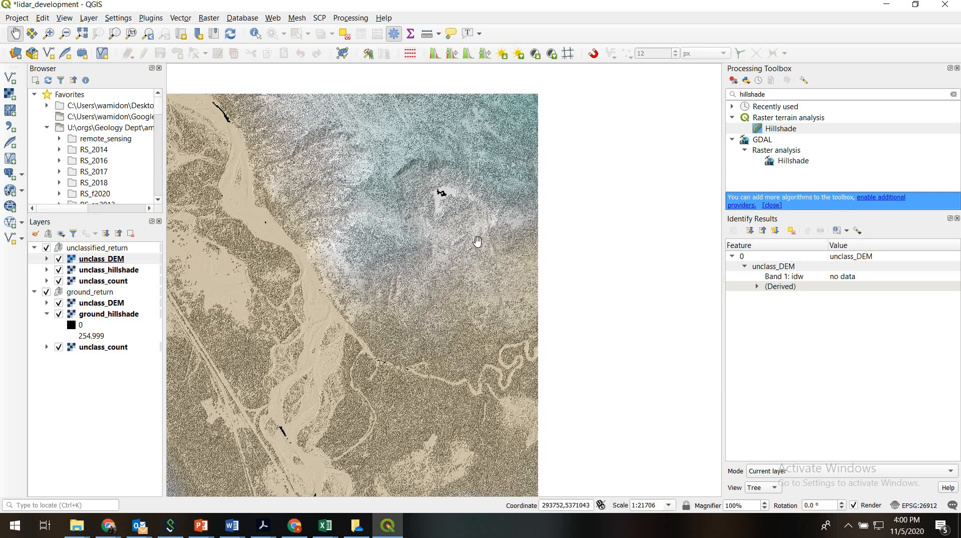
pyautogui.click(48, 33)
pyautogui.moveTo(354, 122); pyautogui.dragTo(640, 418)
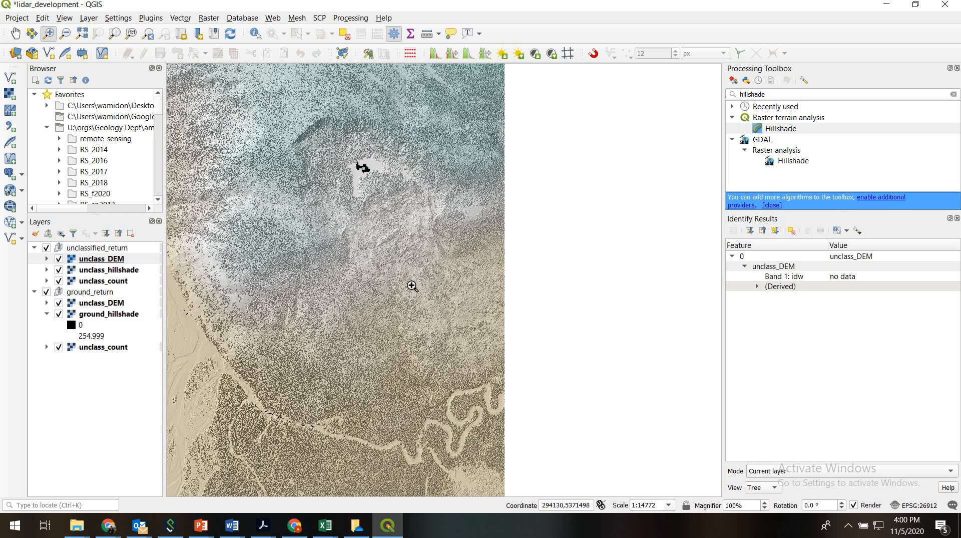
pyautogui.click(46, 249)
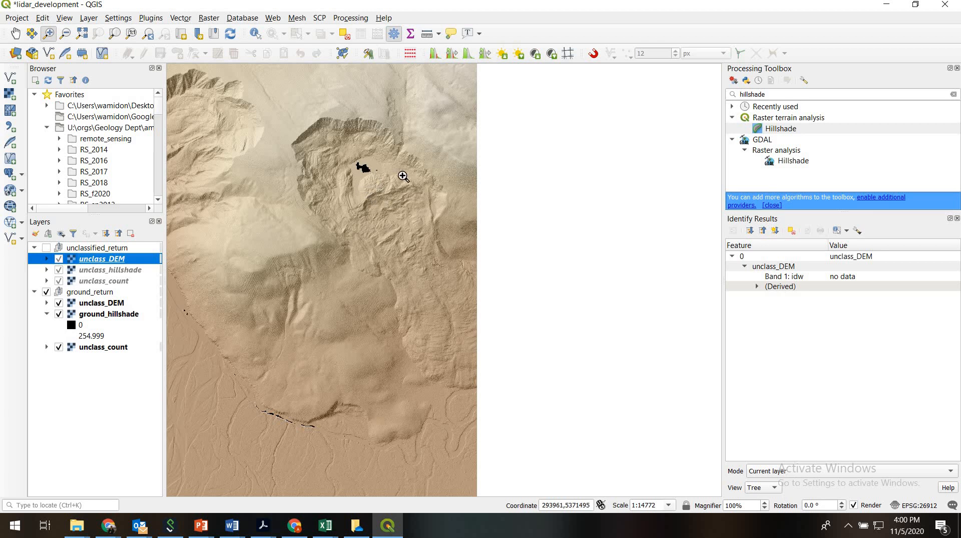
pyautogui.click(45, 247)
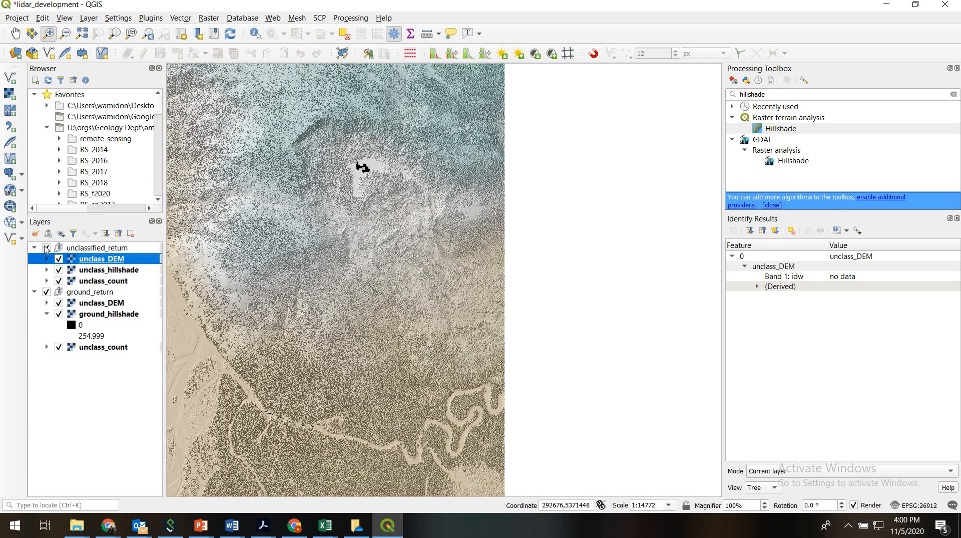
pyautogui.click(46, 248)
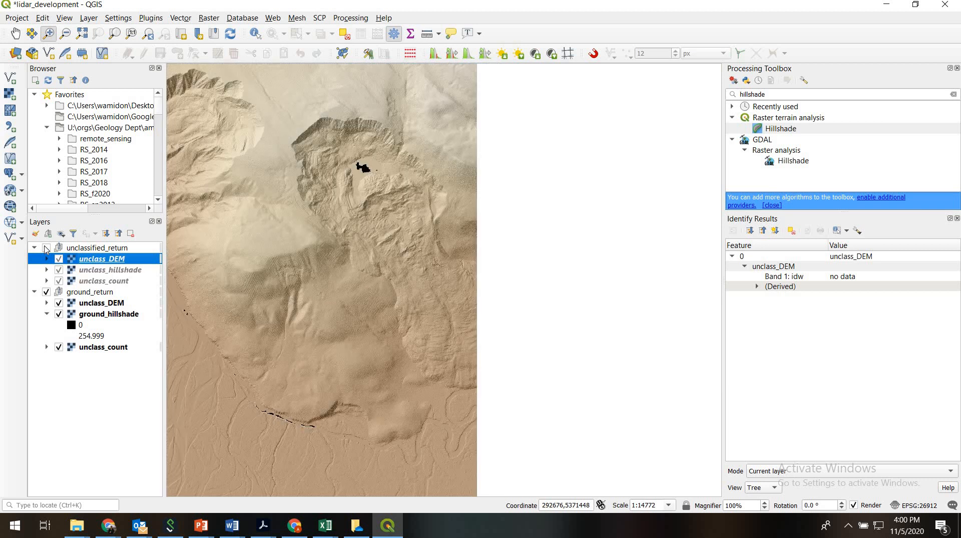
pyautogui.click(46, 247)
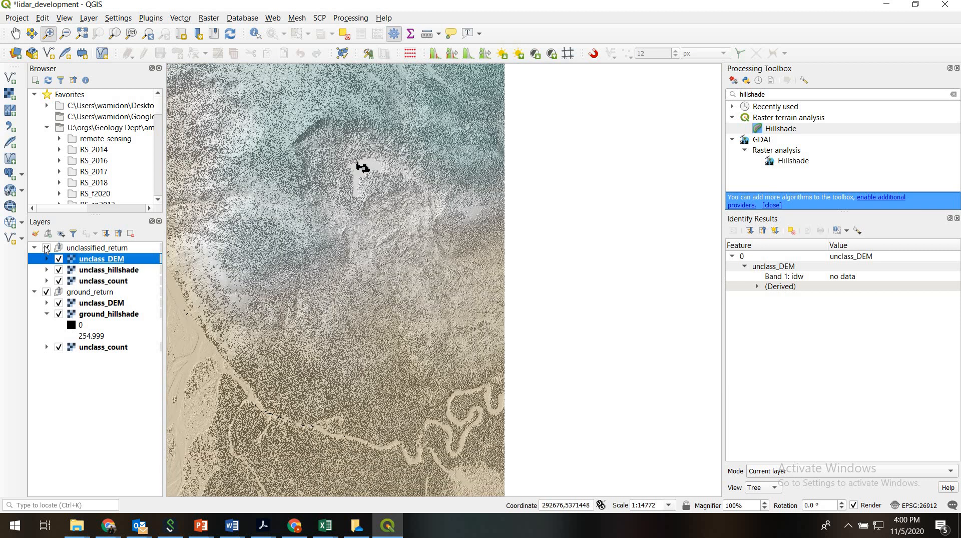
pyautogui.click(45, 247)
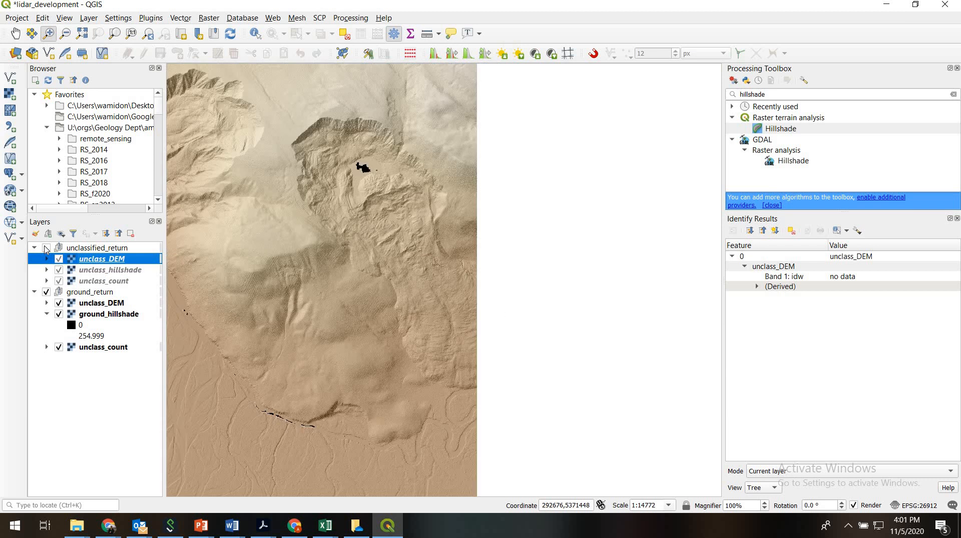
pyautogui.click(46, 248)
pyautogui.click(46, 248)
pyautogui.click(65, 35)
pyautogui.click(292, 196)
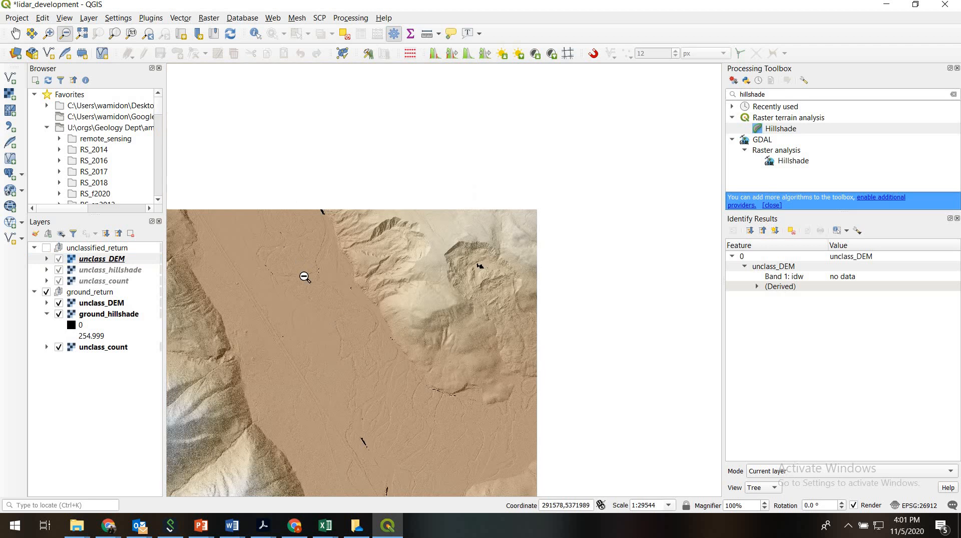